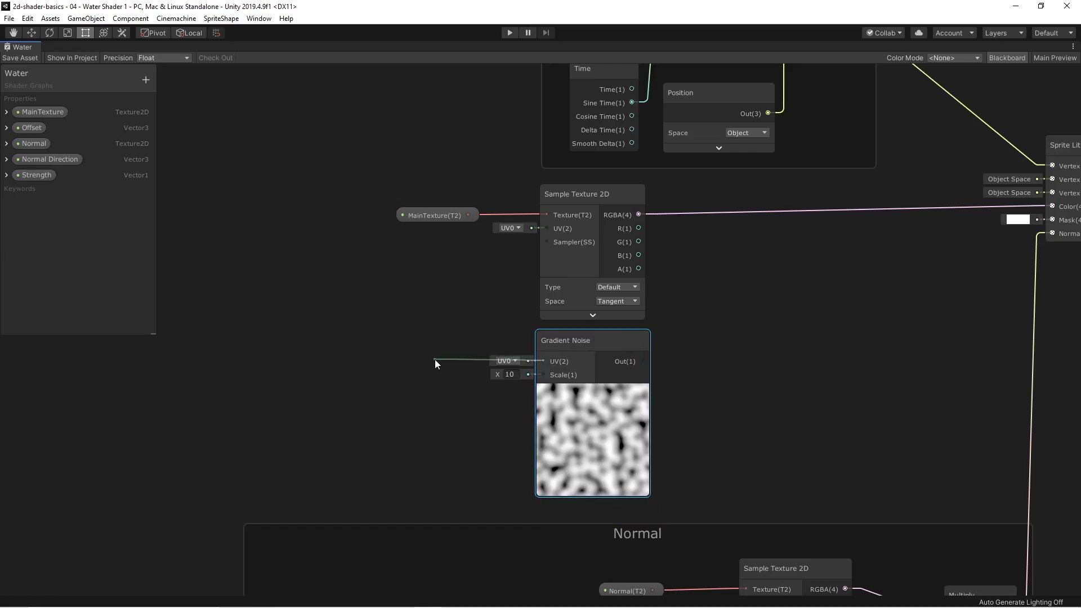
- Add a Tiling And Offset node to the Water graph and feed it into the Gradient Noise node's UV input
text(til)
key(Return)
drag(435, 359, 463, 347)
middle_drag(330, 320, 497, 316)
- Add a Multiply node that drives the Tiling And Offset node's Offset input
drag(529, 382, 372, 369)
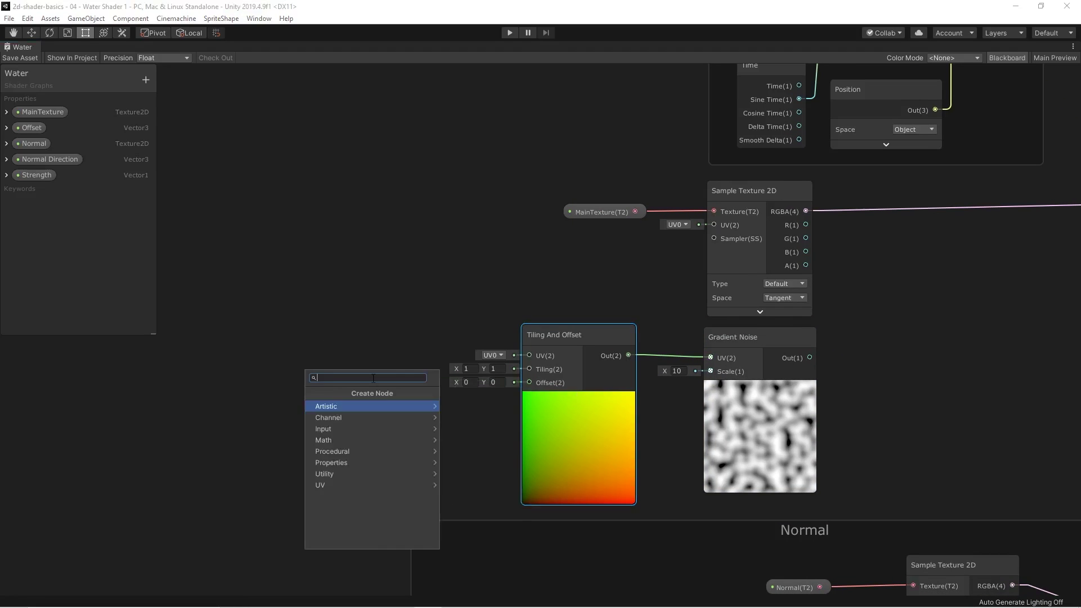
text(mul)
key(Return)
key(space)
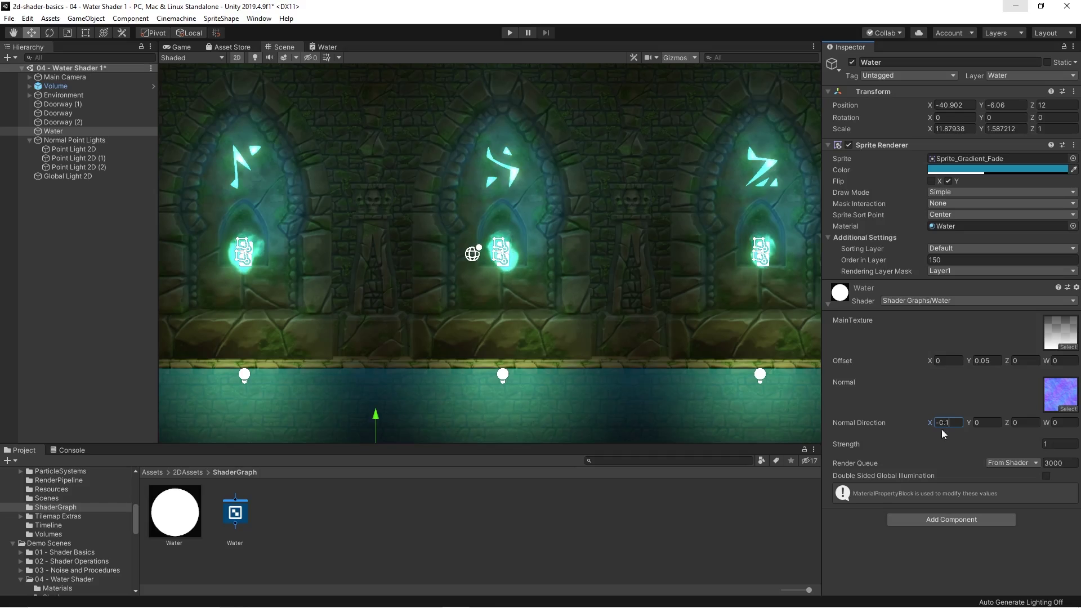
- Raise the Water material's Strength to about 2.16 and run the scene to preview the effect
drag(934, 443, 969, 444)
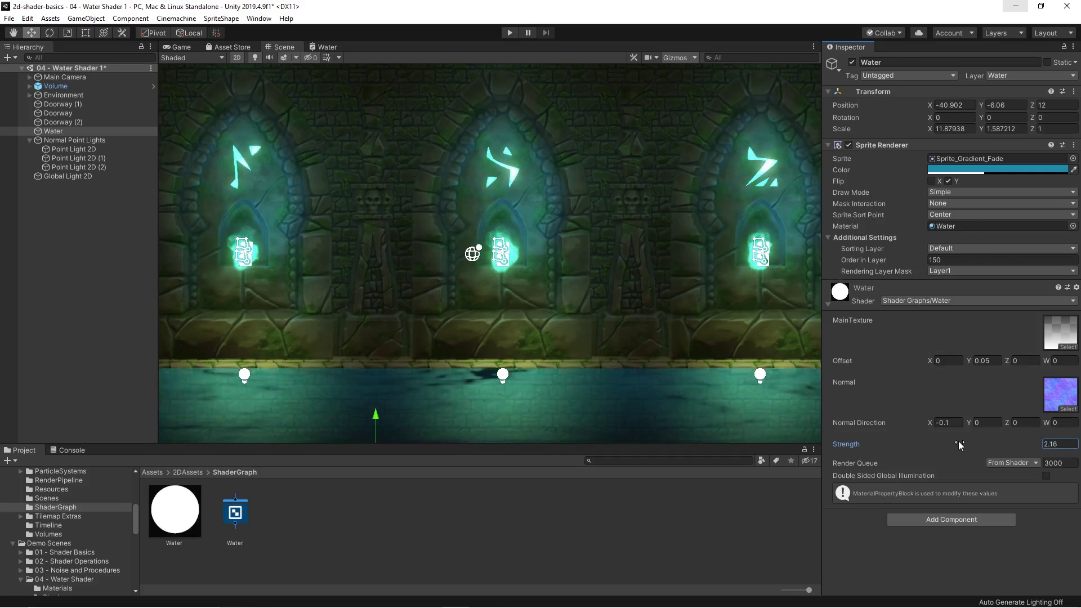
key(ctrl+p)
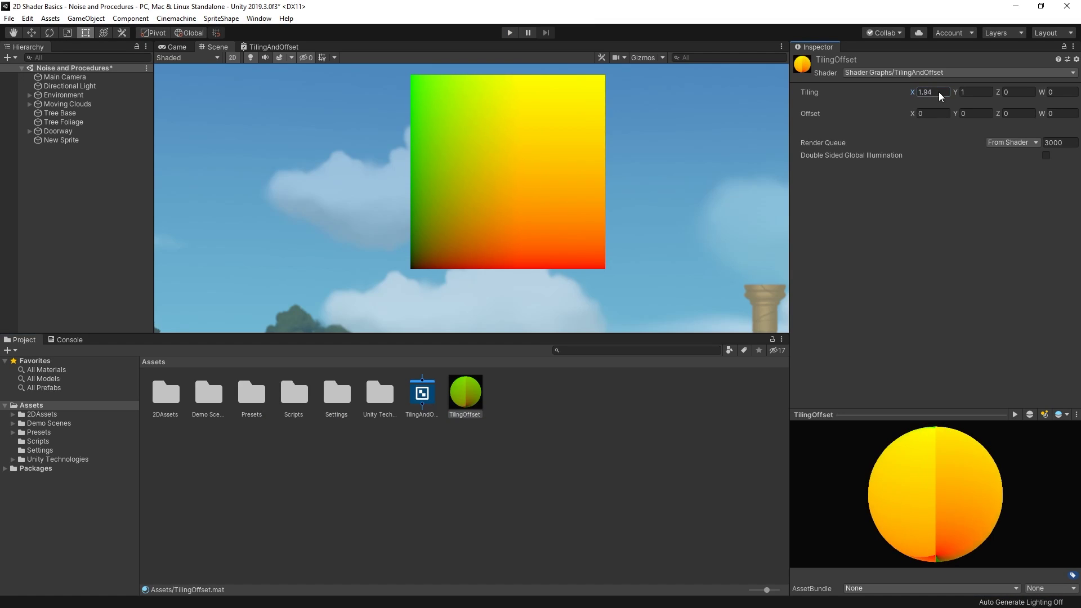
- Adjust the TilingAndOffset material's tiling and offset, setting the offset's Y value to 0
mouse_move(939, 96)
mouse_down()
mouse_move(963, 95)
mouse_move(924, 110)
mouse_up()
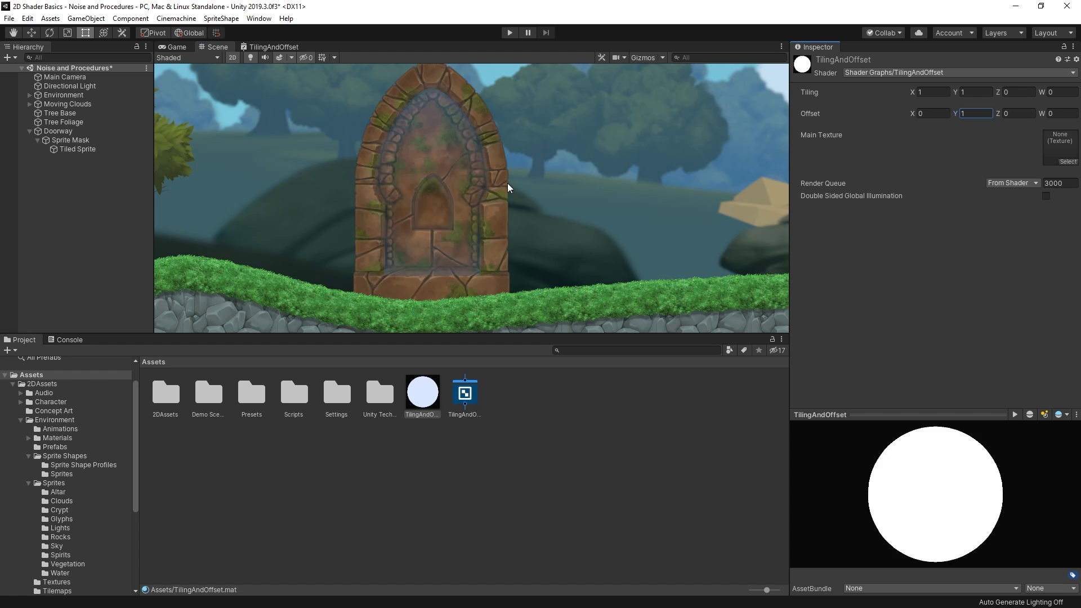
click(972, 114)
text(0)
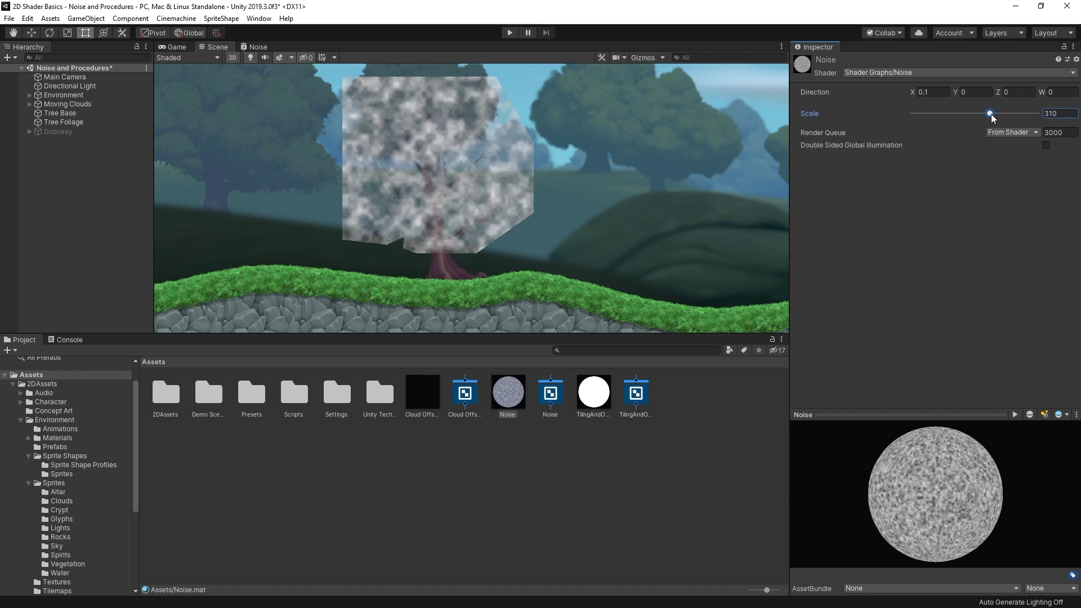
- Set the Noise material's Scale to about 310
drag(991, 116, 993, 116)
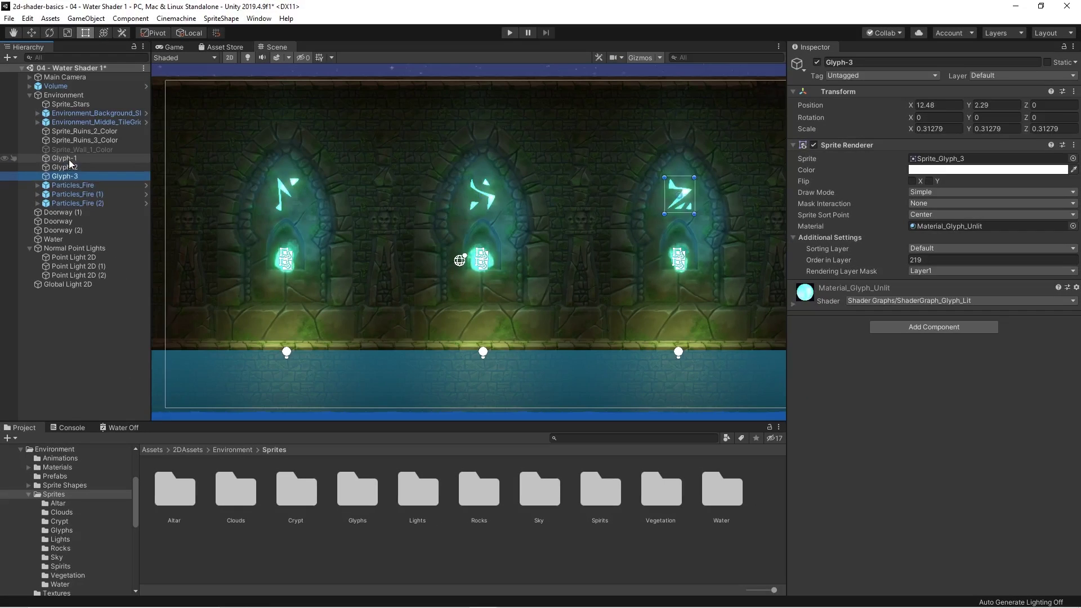
- Review the glyph, fire particle and doorway objects in the scene, and browse the Altar, Clouds, Crypt and Glyphs sprite folders
key(Down)
key(Down)
key(Down)
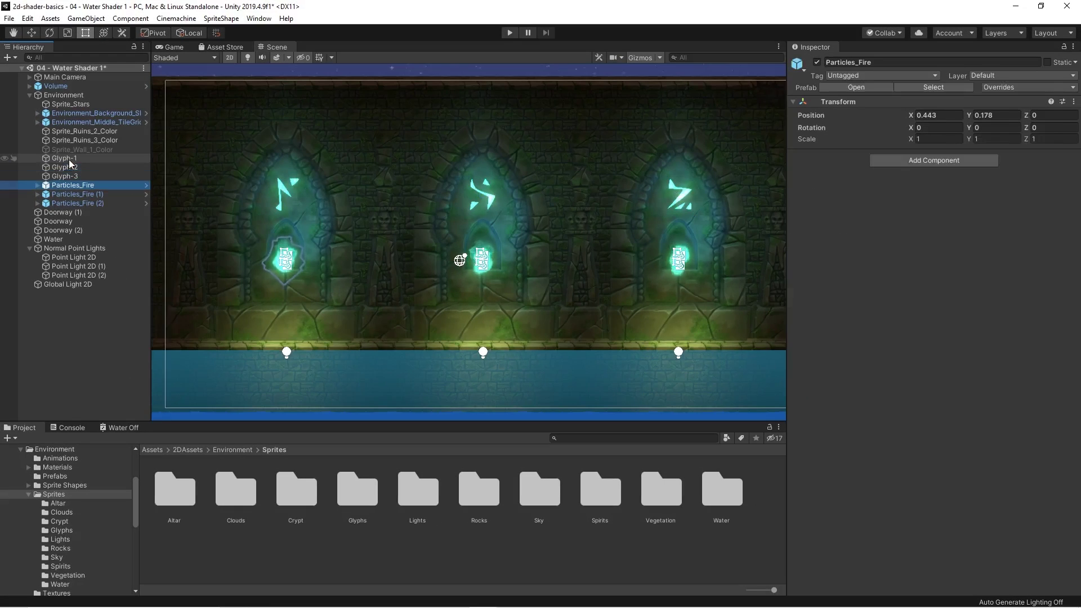
key(Down)
key(Down)
key(Down)
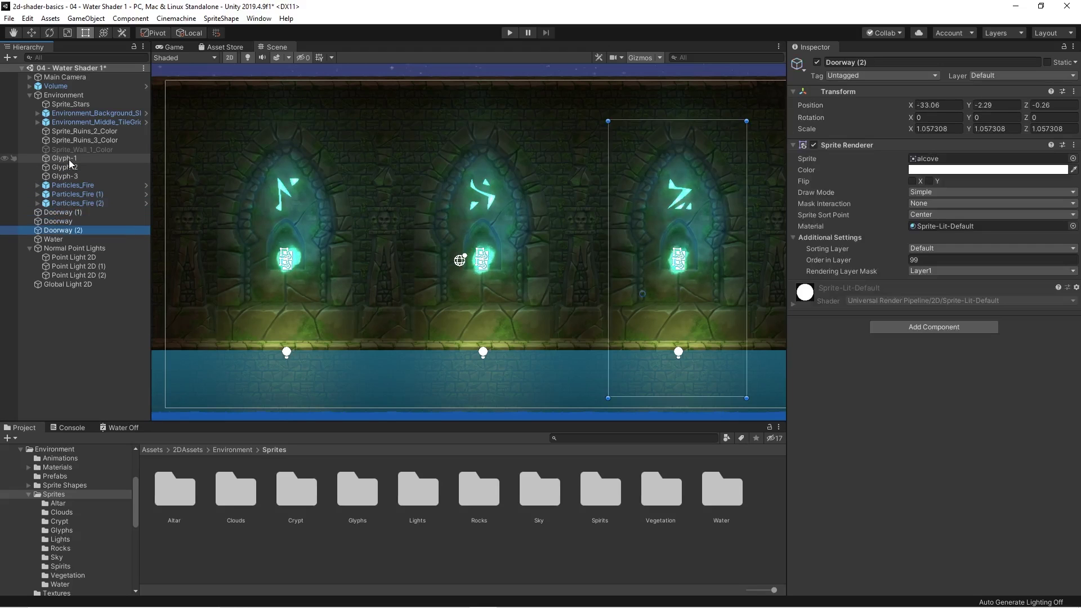
click(58, 503)
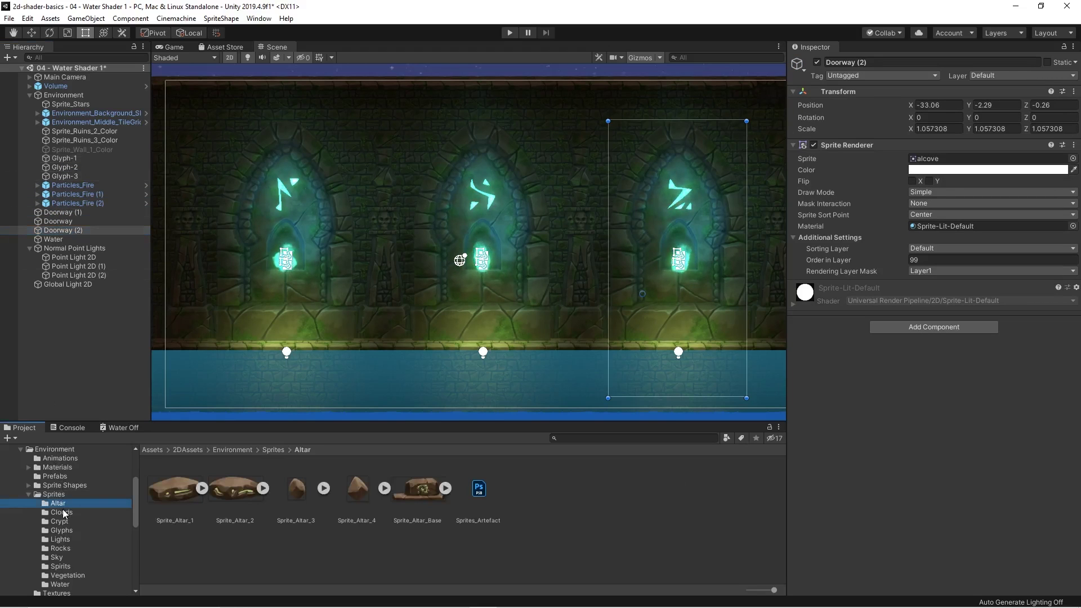
click(64, 512)
key(Down)
key(Down)
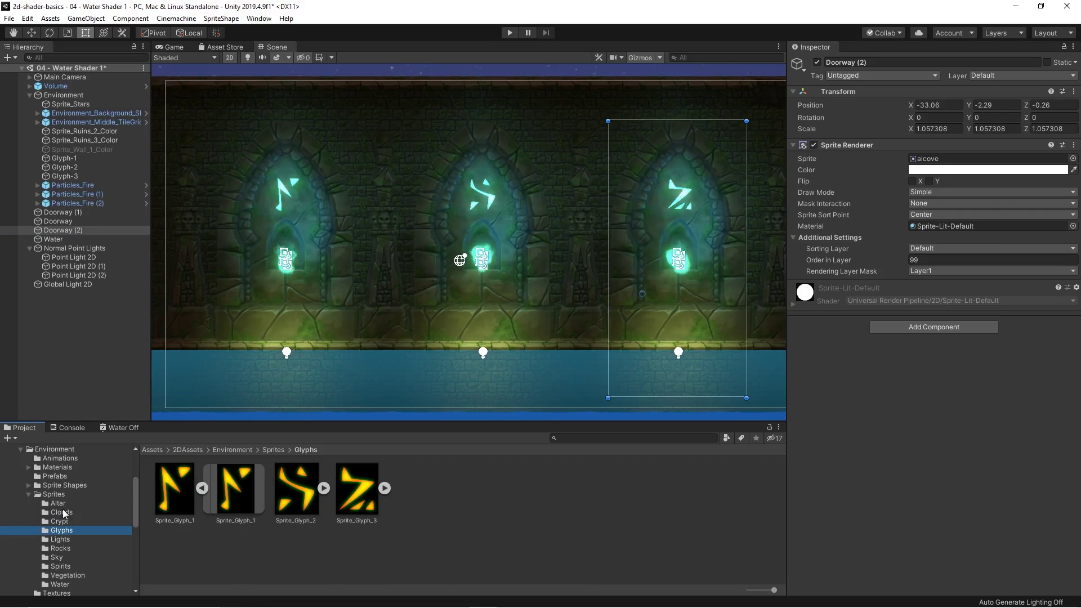
- Inspect the three point lights and toggle the Global Light 2D component off and on to compare the scene lighting
click(88, 258)
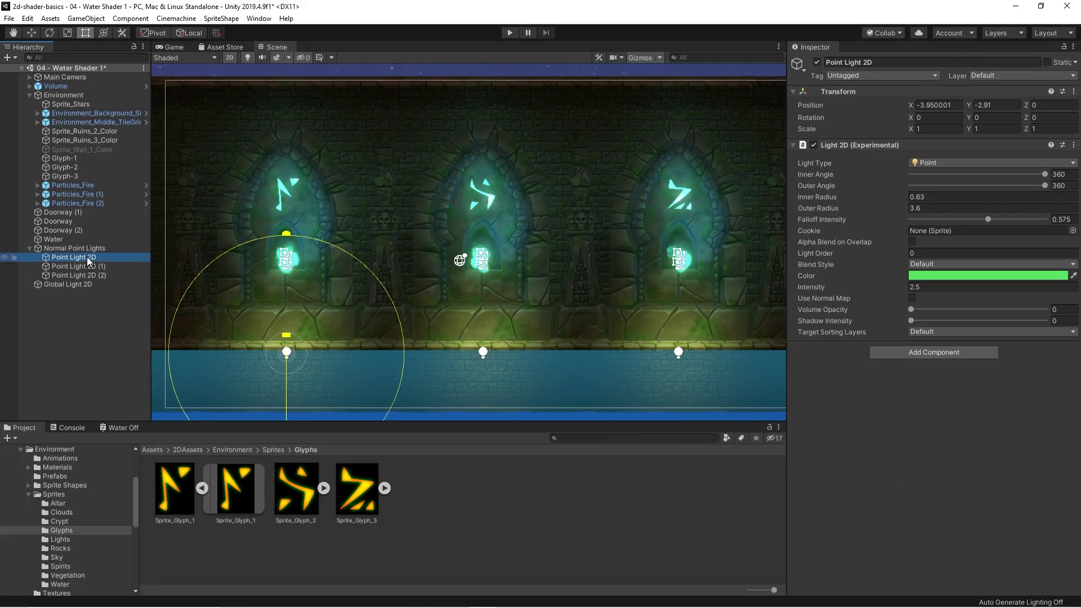
key(Down)
key(Down)
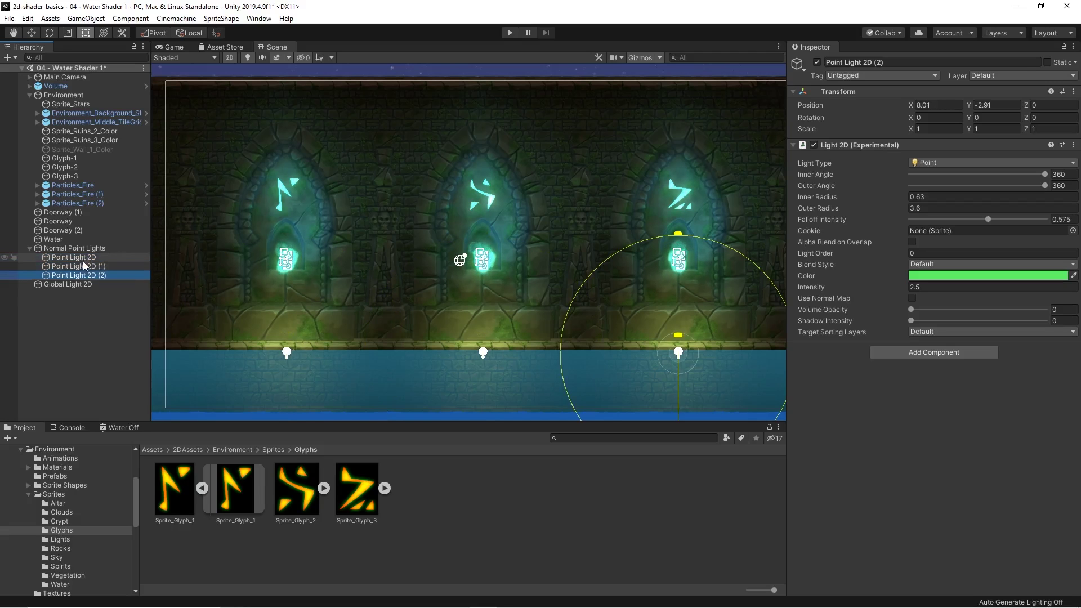
key(Down)
click(813, 145)
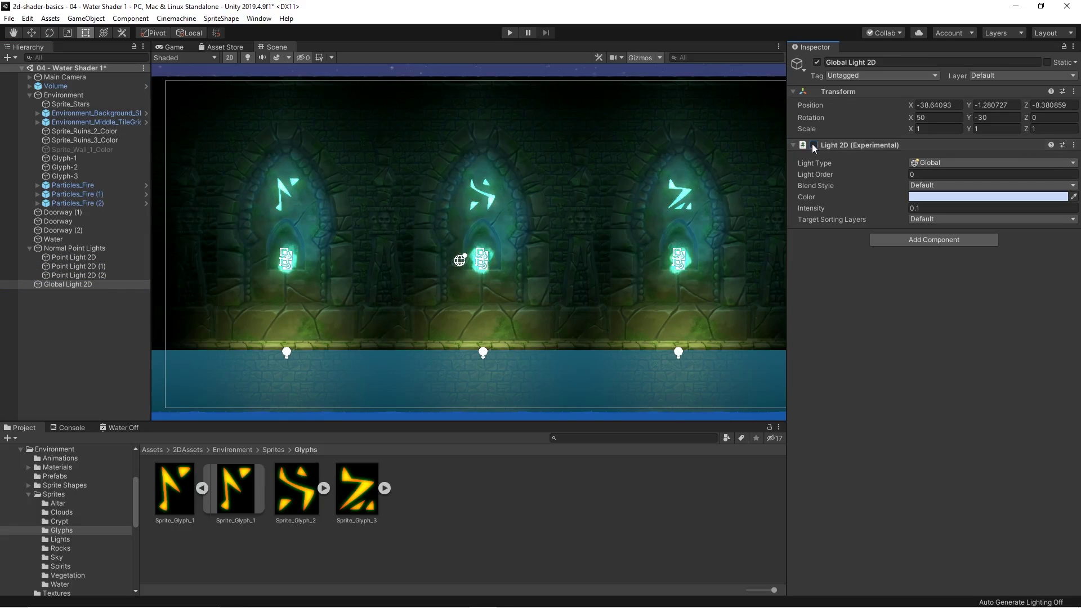
click(813, 145)
click(813, 145)
click(813, 146)
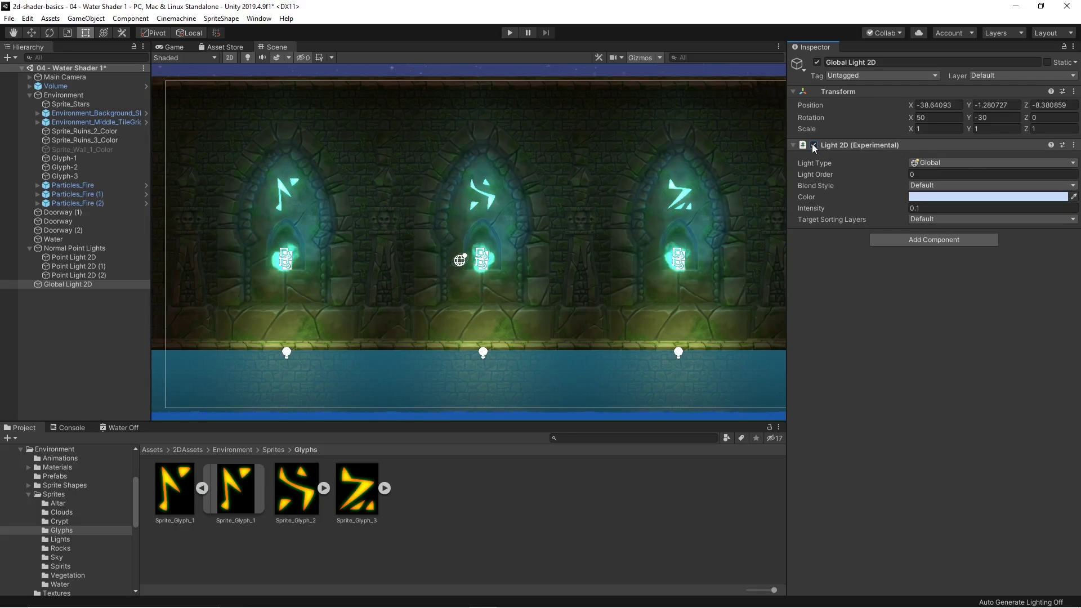
- Move the Water sprite up over the doorways and raise its color's alpha to 255
click(376, 367)
key(w)
drag(376, 366, 393, 228)
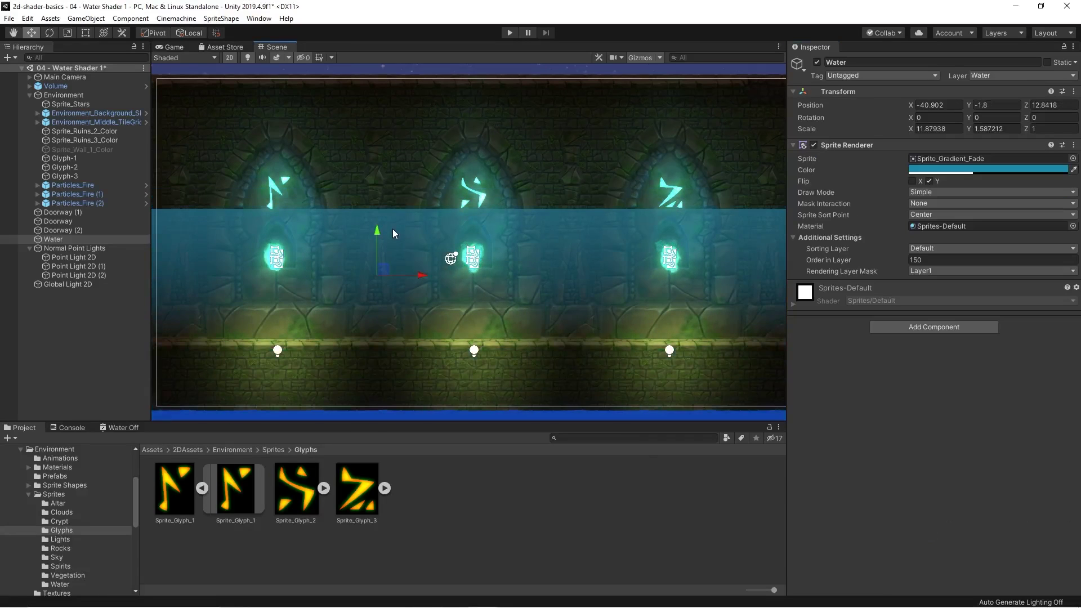
click(933, 171)
drag(887, 479, 928, 479)
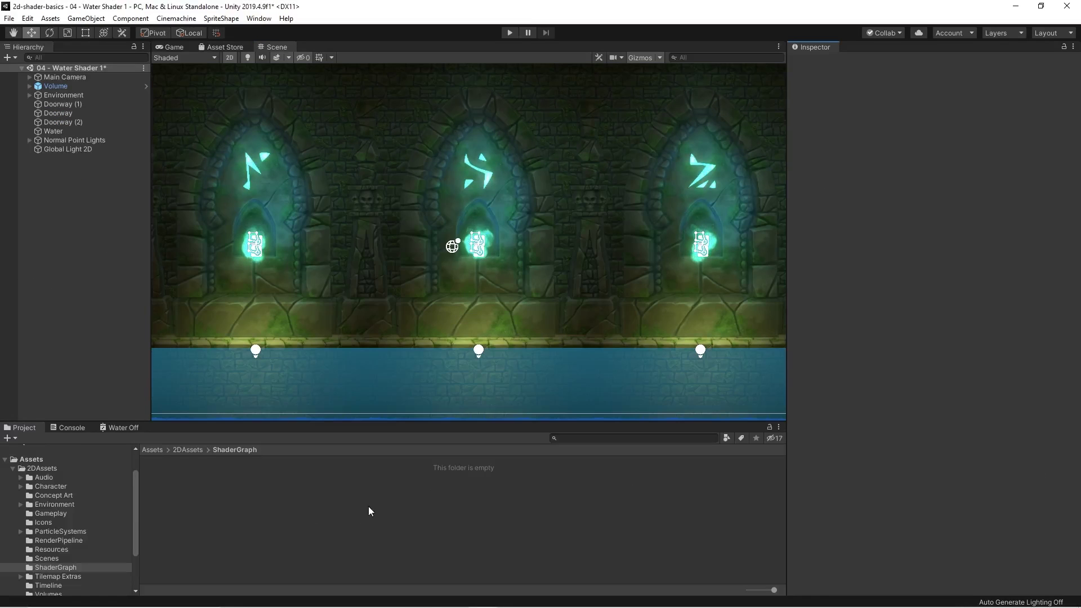
- Create a 2D Renderer Sprite Lit shader graph named Water in the ShaderGraph folder
right_click(369, 507)
mouse_move(399, 232)
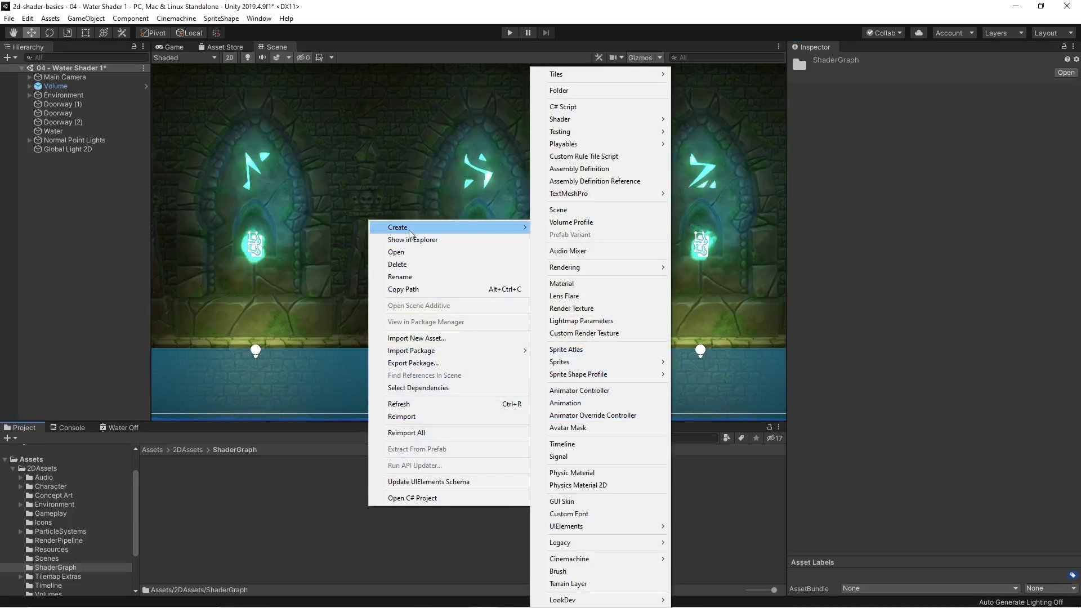
mouse_move(574, 122)
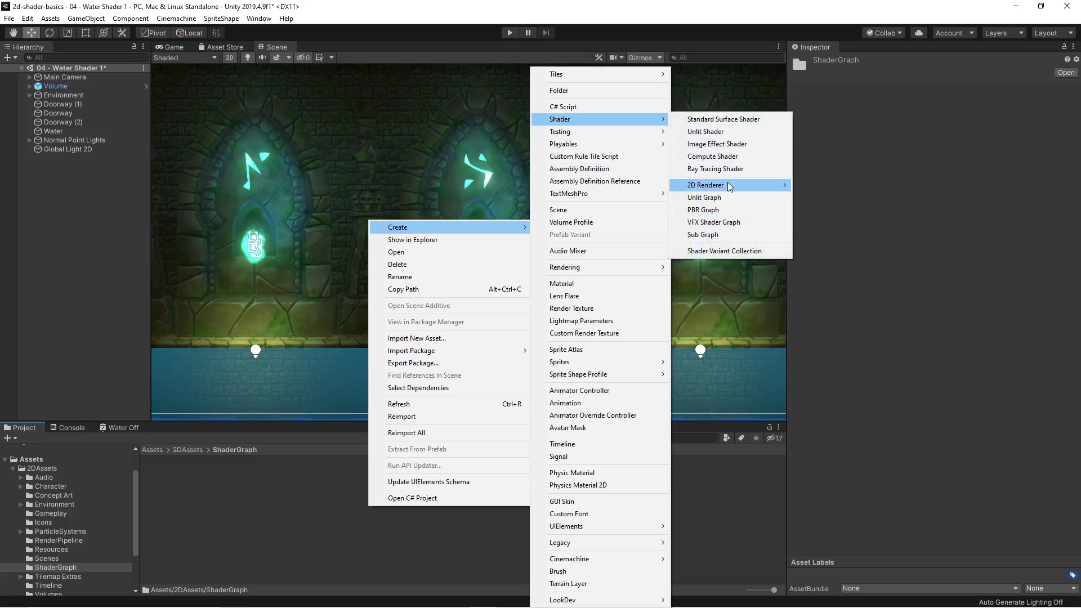
mouse_move(730, 186)
click(901, 185)
text(Water)
key(Return)
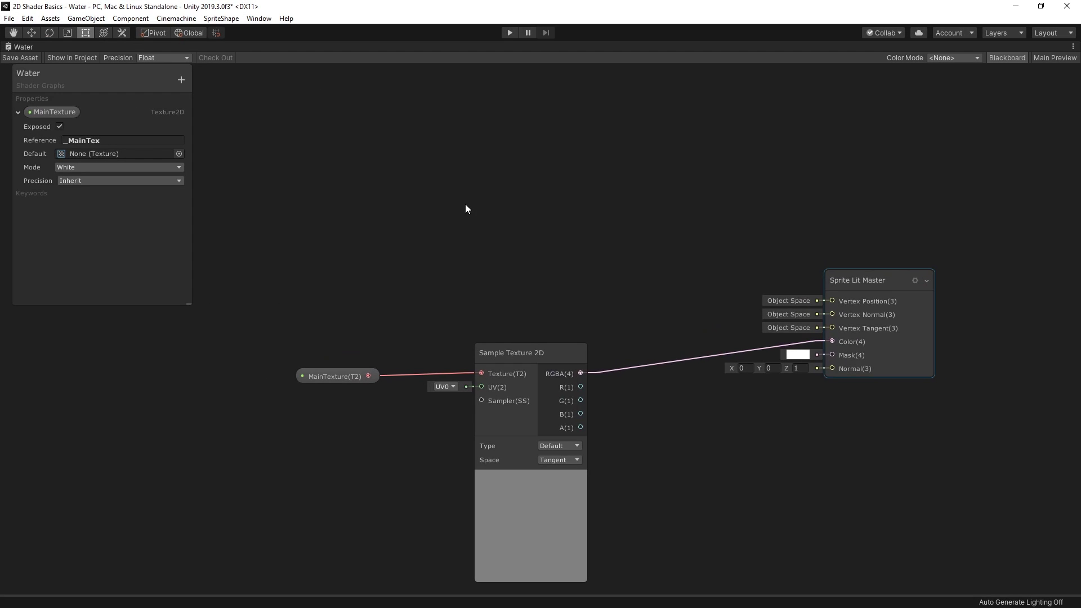
- Add a Vector3 property named Offset with a default Y of 0.05 and place it above the Time node
click(181, 79)
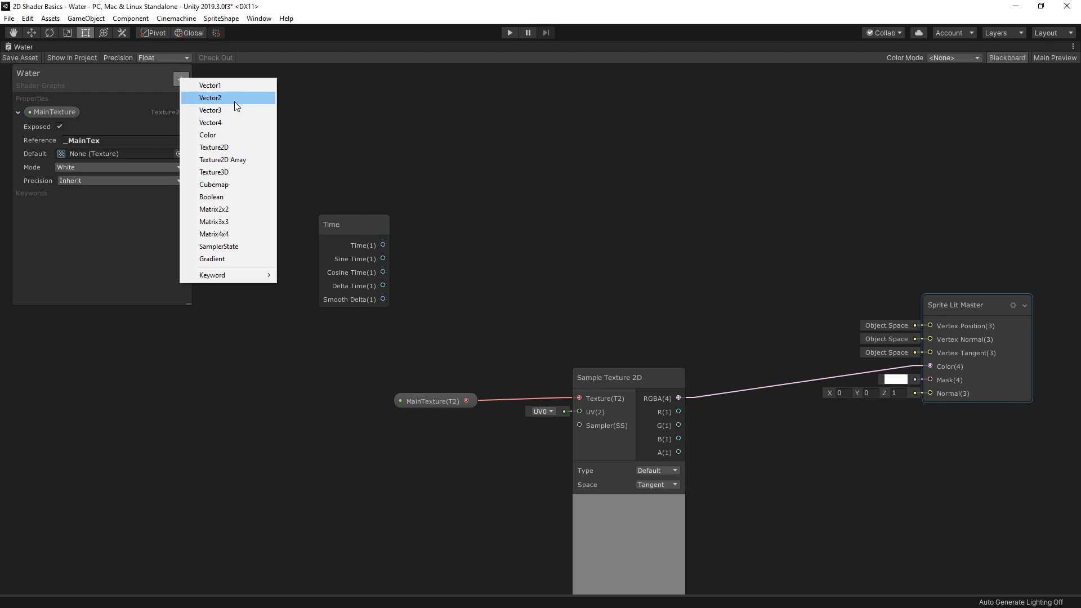
click(237, 111)
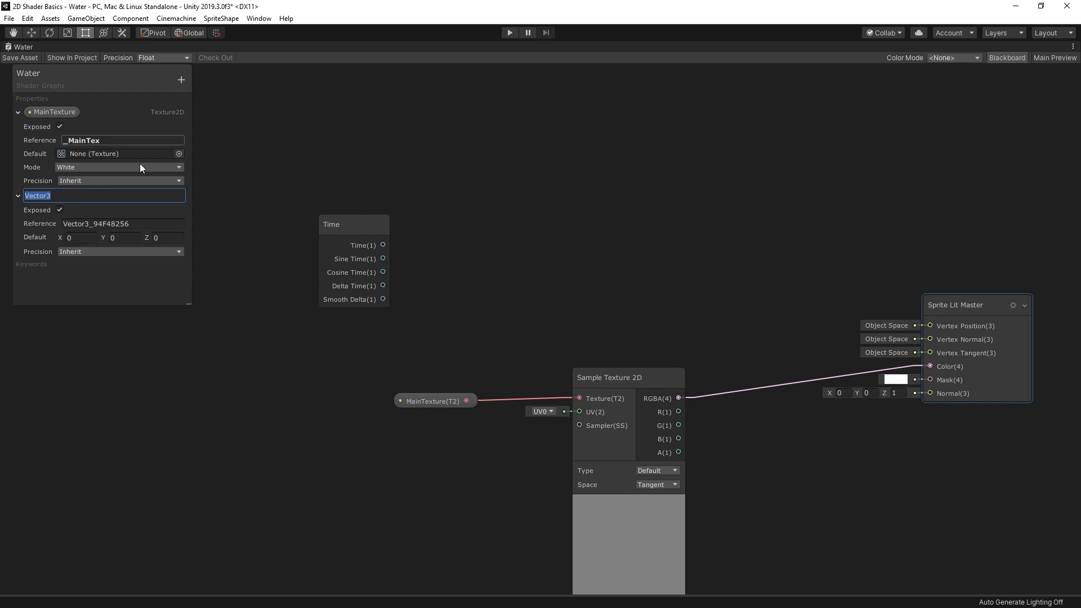
text(Offset)
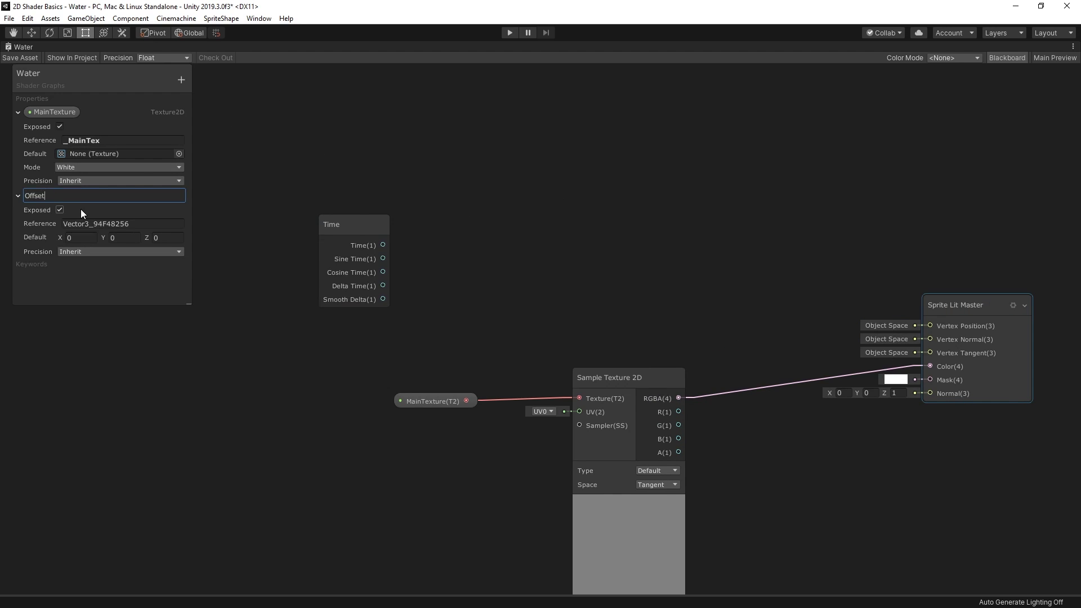
key(Return)
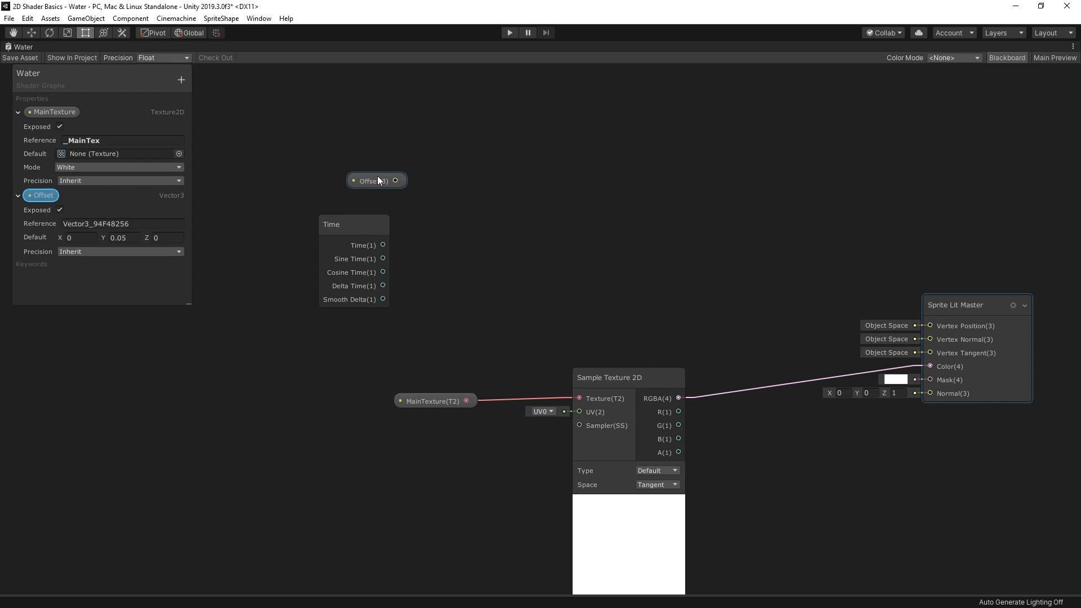
drag(378, 180, 345, 174)
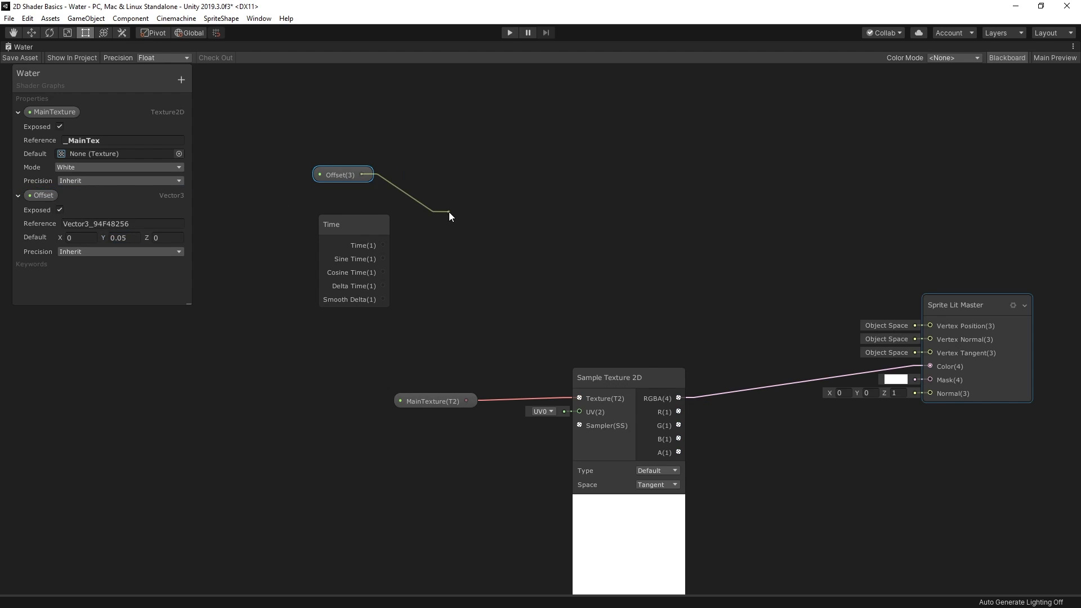
- Add a Multiply node combining the Offset property with the Time node's Sine Time output, and tidy the Time node's position
drag(450, 213, 449, 212)
text(multiply)
key(Return)
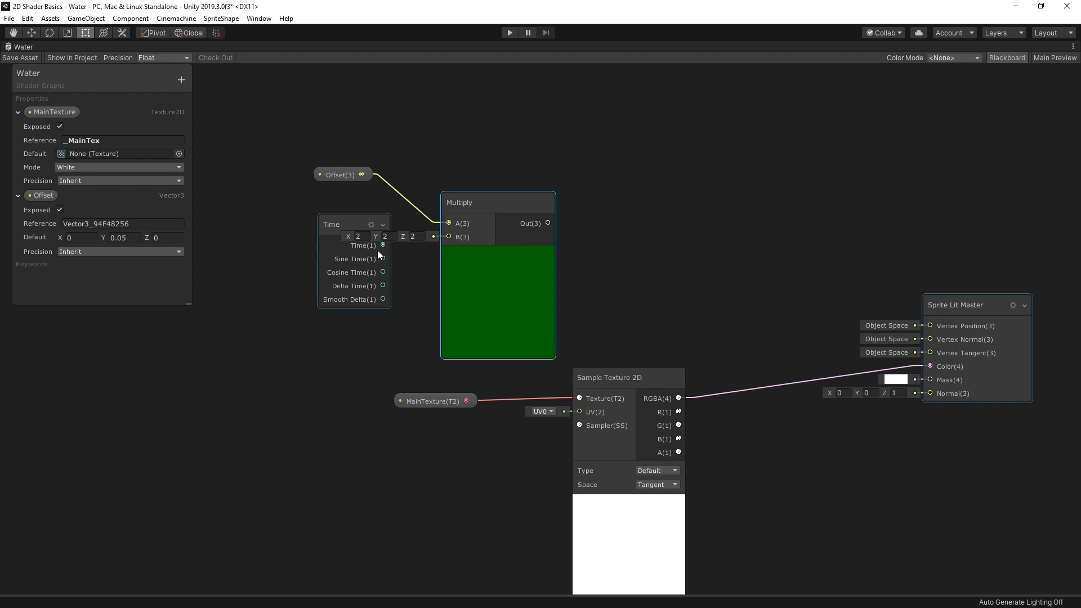
drag(327, 219, 305, 249)
drag(449, 241, 449, 237)
drag(347, 255, 359, 236)
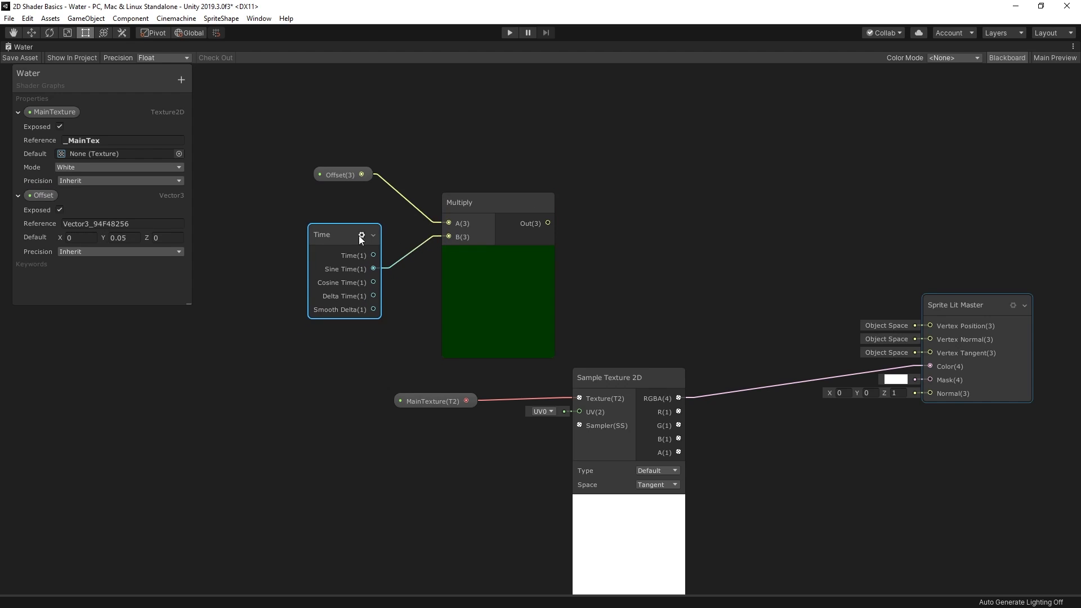
- Add an Add node fed by the Multiply node's output and place it up beside the Multiply node
middle_drag(547, 220, 394, 242)
text(add)
key(Return)
drag(395, 244, 582, 172)
- Add a Position node set to Object space that feeds the Add node's B input
drag(580, 199, 474, 285)
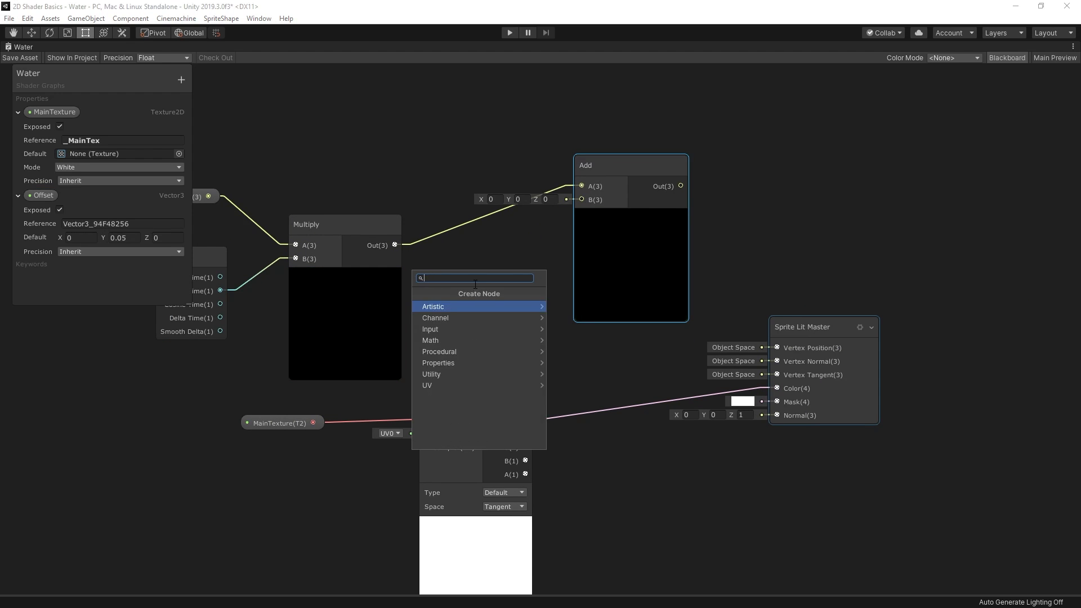
text(position)
key(Return)
click(453, 306)
click(458, 317)
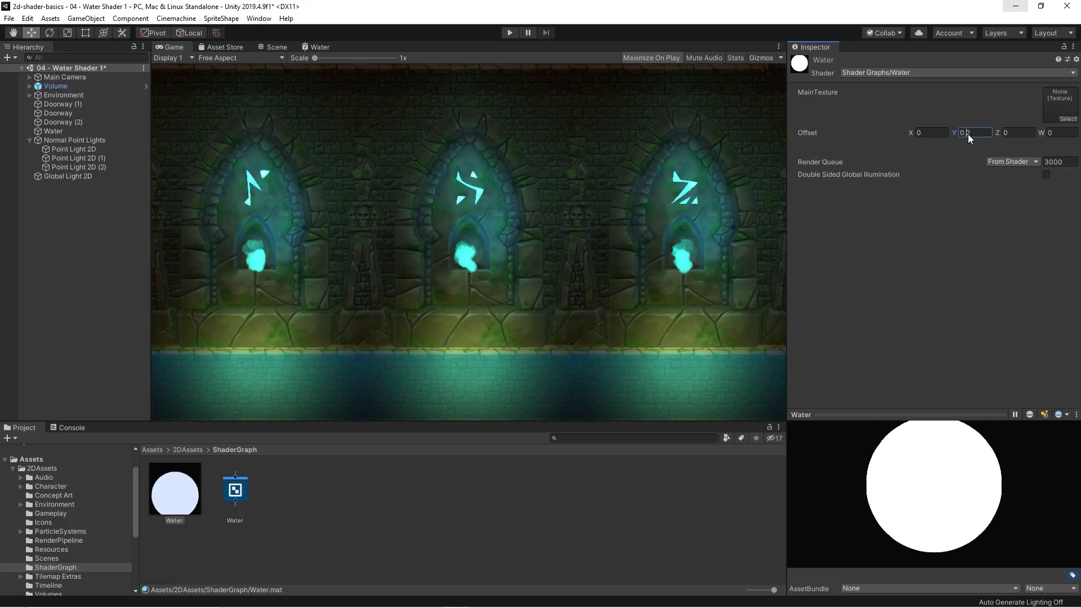
- Set the Water material's Offset Y value to 0.05
text(0.05)
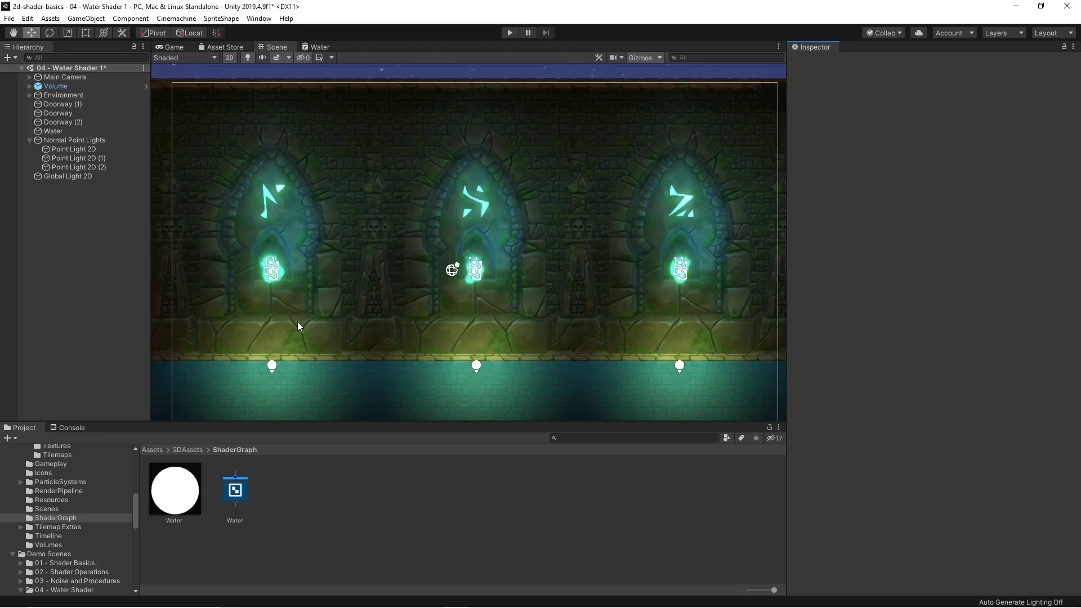
- Enable Use Normal Map on all three lights under Normal Point Lights
click(73, 149)
shift+click(79, 167)
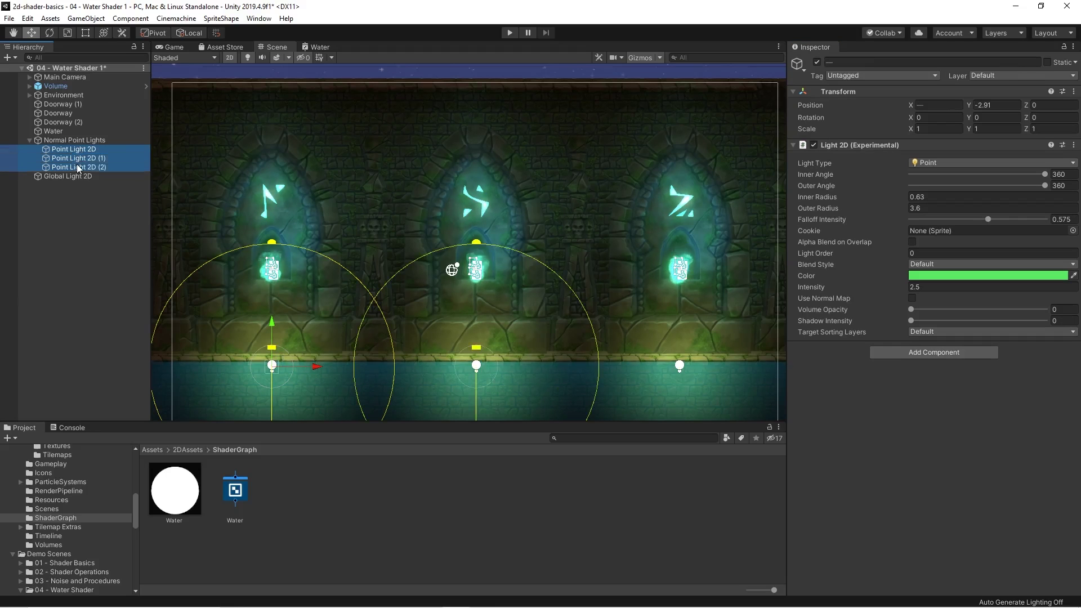
click(912, 298)
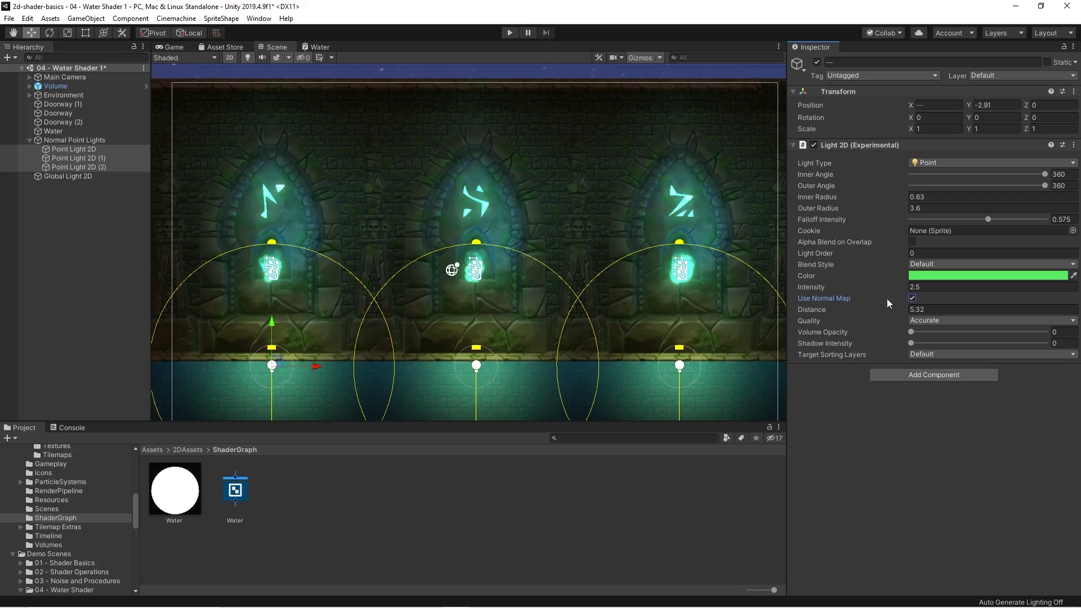
- Try moving the three point lights upward, and undo the move
drag(271, 321, 268, 298)
key(ctrl+z)
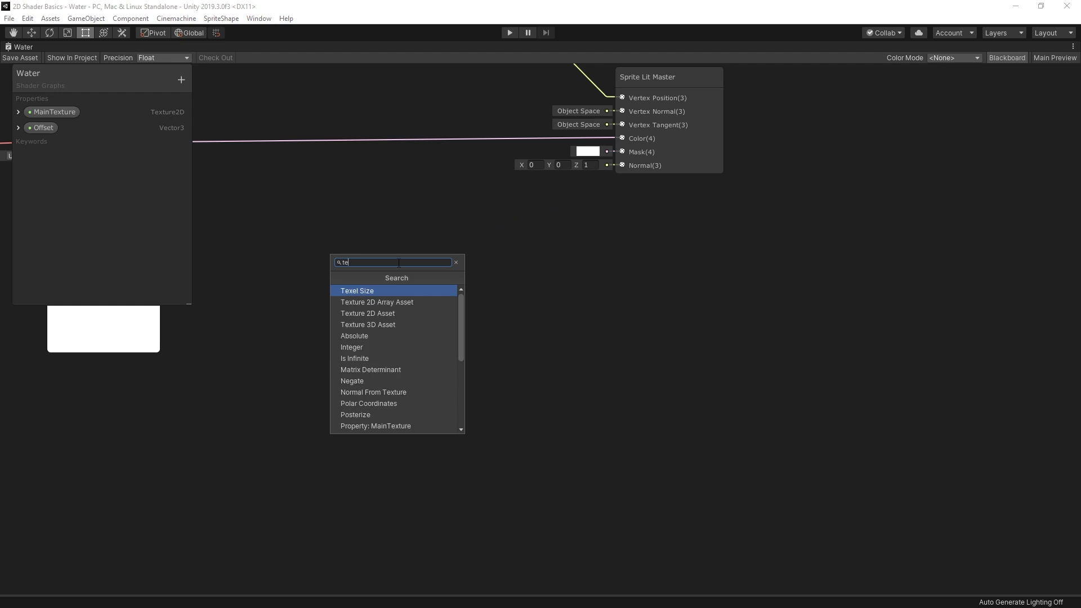
- Add a second Sample Texture 2D node to the Water graph and set its type to Normal
text(x)
key(Down)
key(Down)
key(Down)
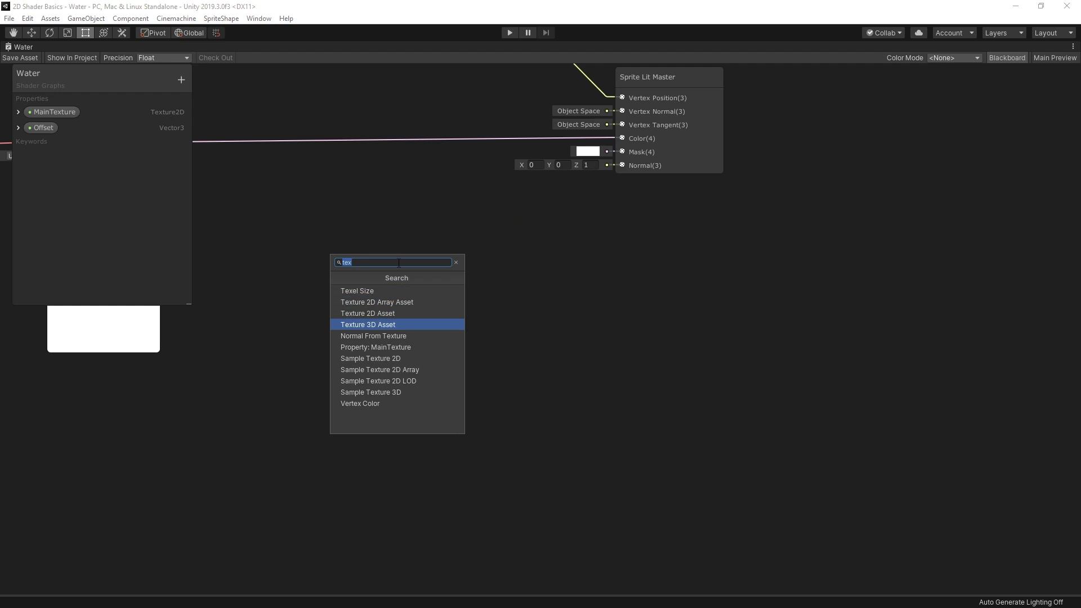
key(Down)
key(Down)
key(Down)
key(Return)
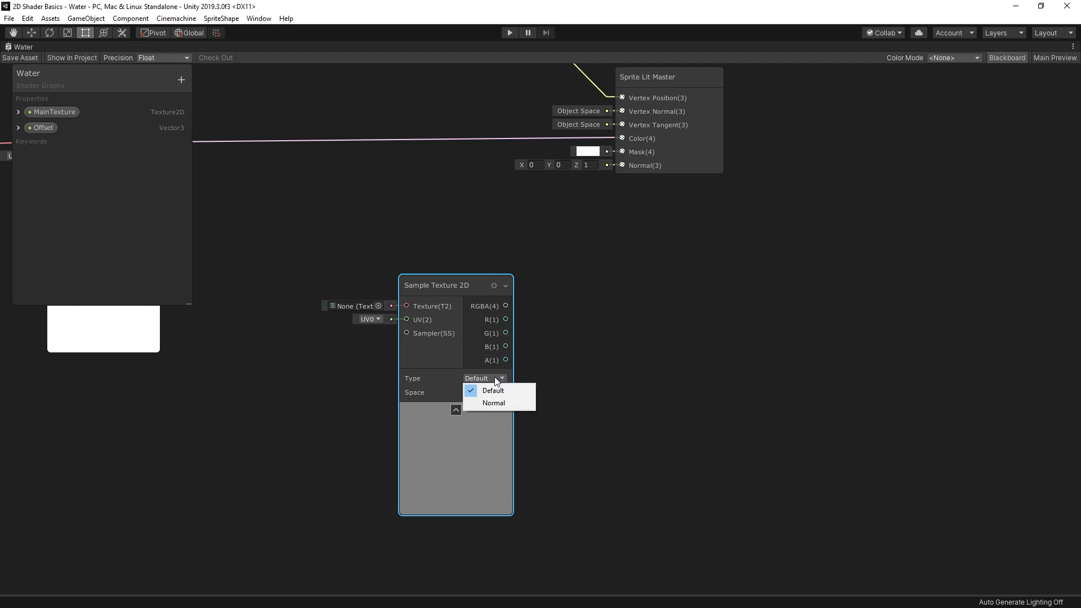
click(492, 402)
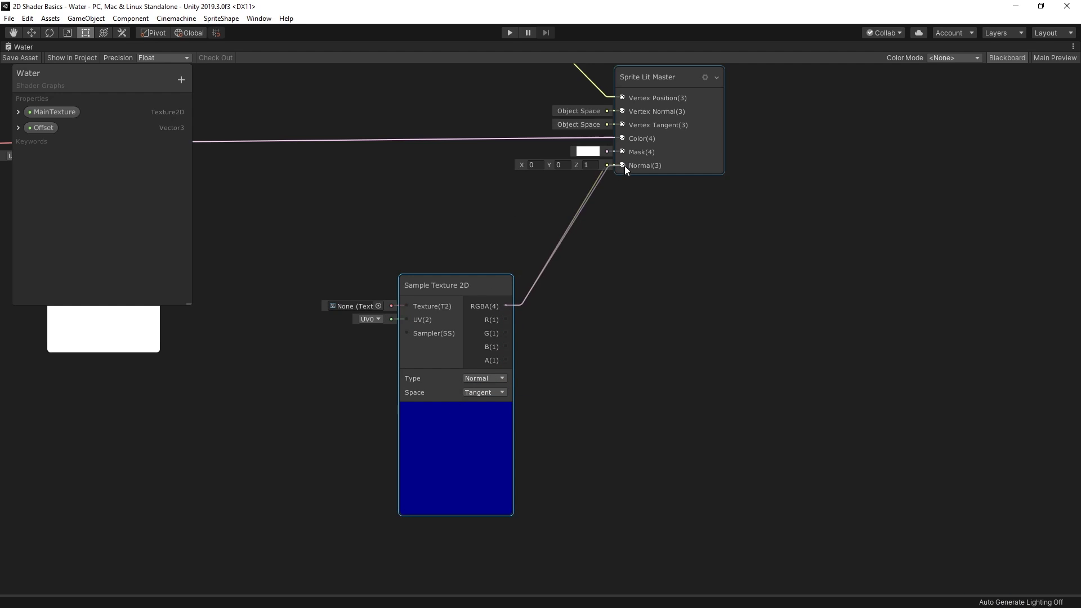
- Connect the normal Sample Texture 2D to the master's Normal input and feed it from a new Bump-mode Texture2D property named Normal
drag(624, 165, 624, 166)
drag(474, 280, 510, 267)
click(181, 80)
click(227, 152)
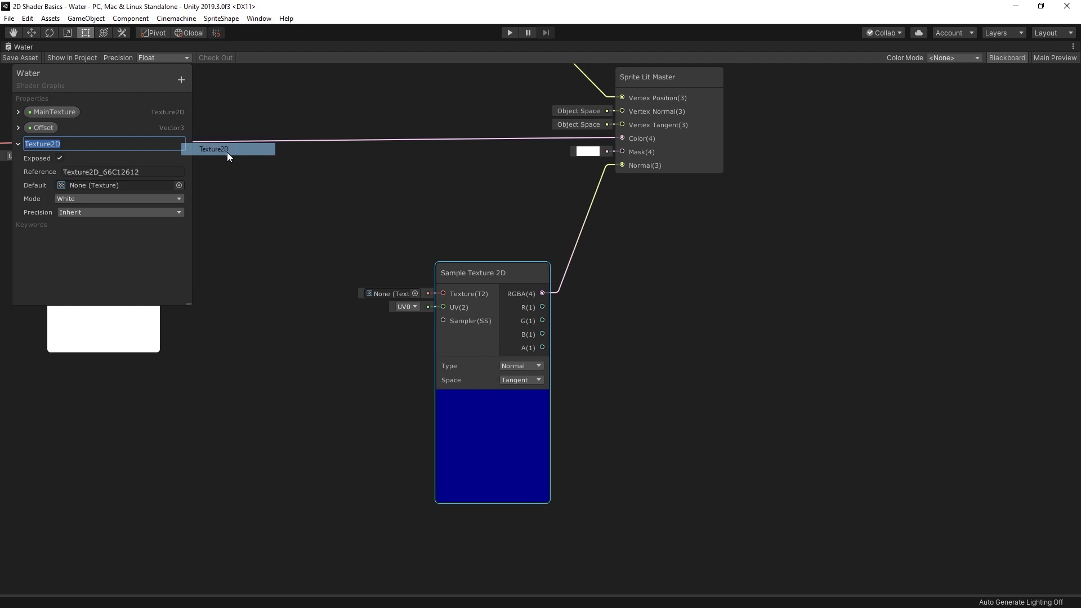
text(Normal)
click(84, 198)
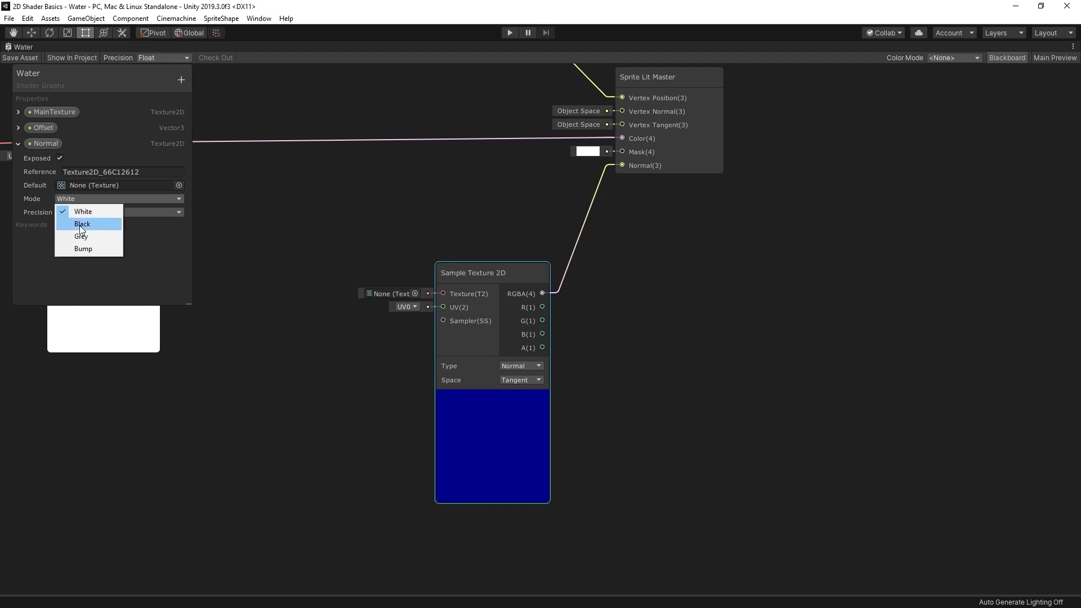
click(83, 248)
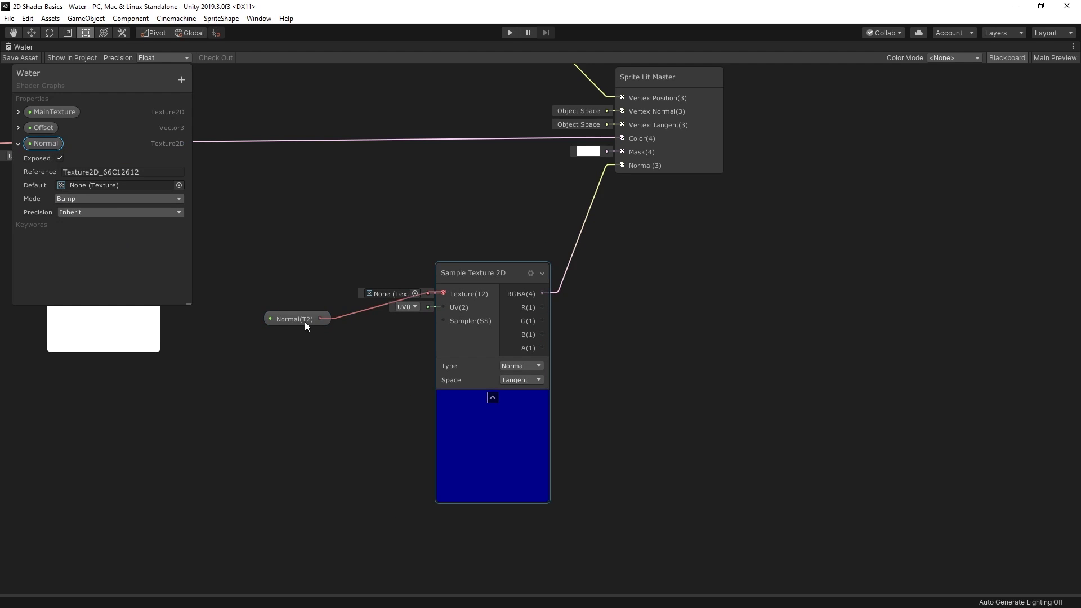
drag(302, 318, 327, 291)
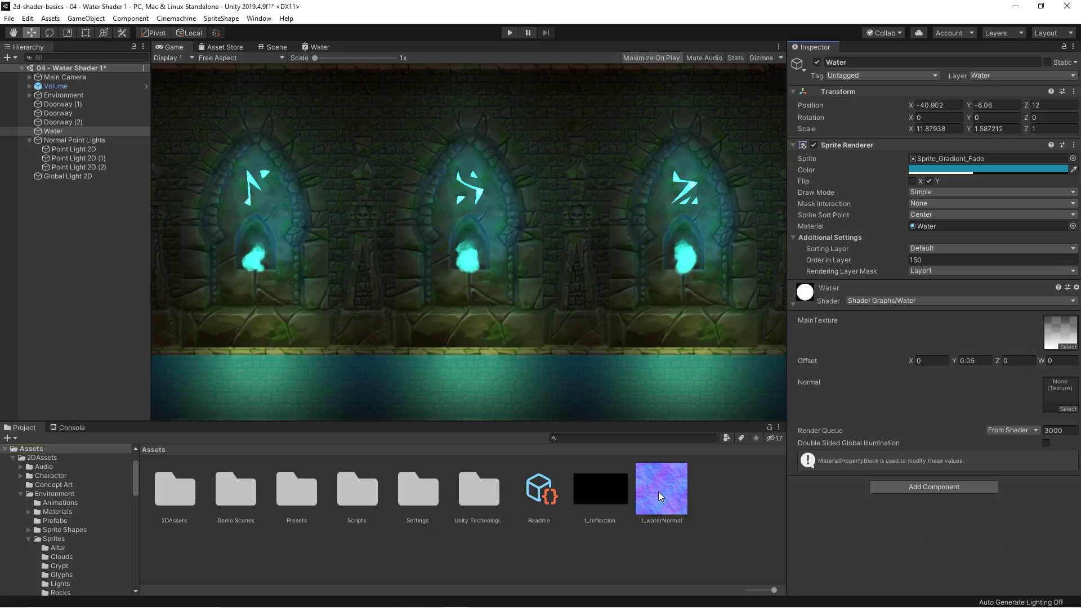
- Toggle Use Normal Map off and on for the three point lights to compare the lighting
click(99, 167)
shift+click(97, 151)
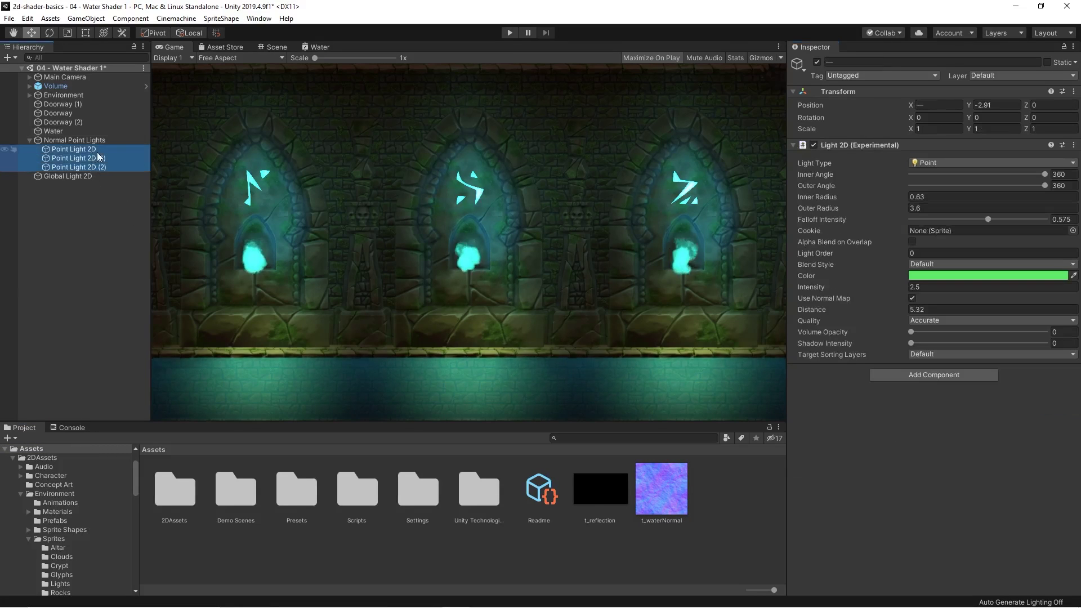
click(912, 299)
click(912, 299)
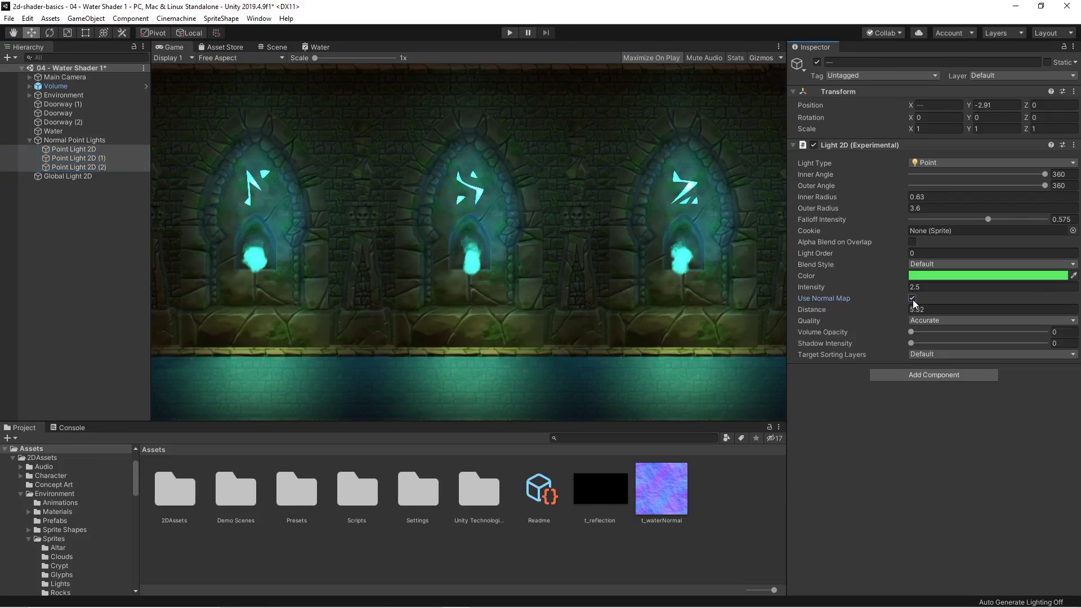
click(911, 299)
click(912, 299)
click(911, 298)
click(912, 298)
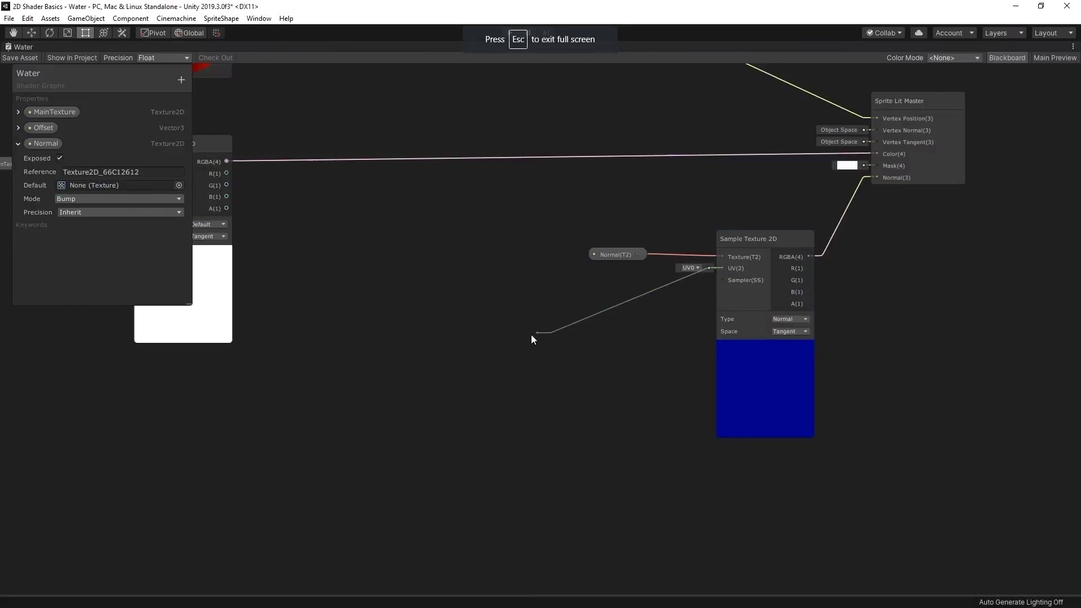
key(space)
key(Escape)
- Feed the normal texture's UV from a Tiling And Offset node whose Offset comes from a Multiply node with Time on A
drag(685, 244, 383, 318)
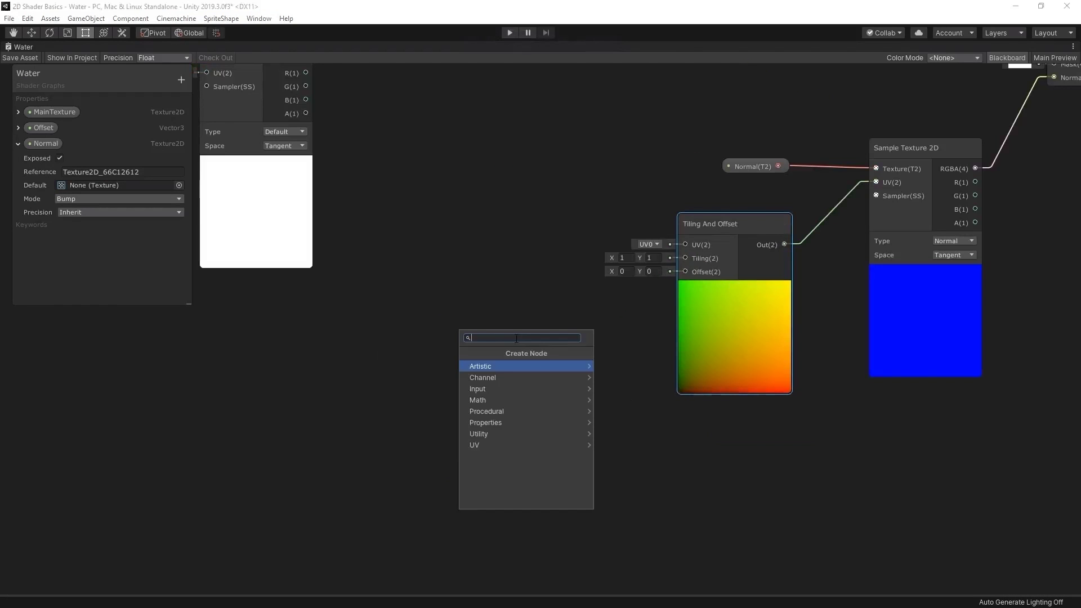
text(multiply)
key(Return)
text(time)
click(346, 391)
- Add a Vector3 property named Normal Direction with default X -1 and connect it to the Multiply node's B input
click(180, 79)
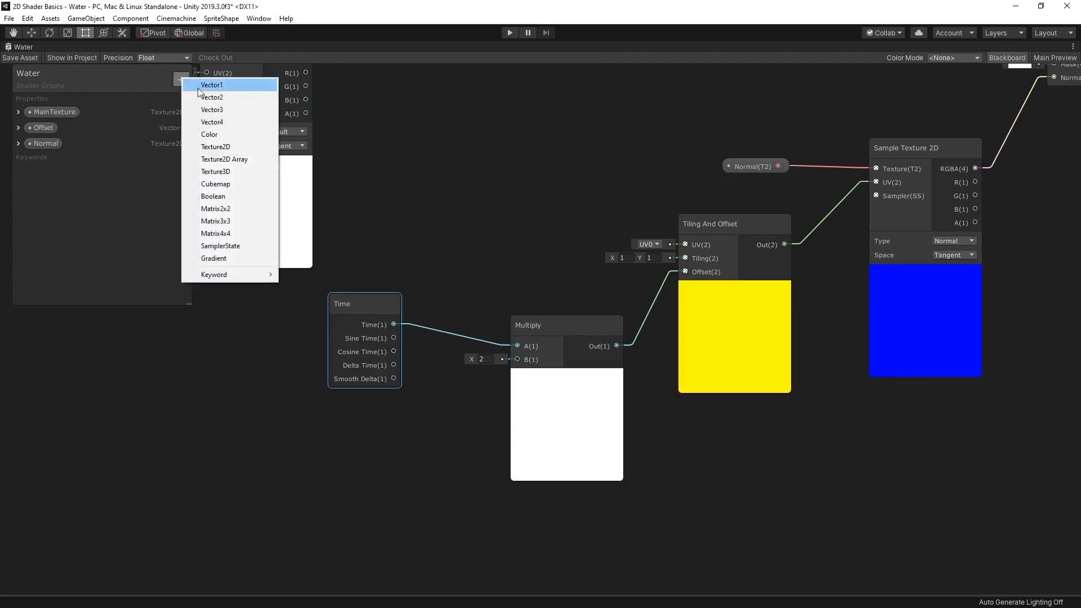
click(212, 109)
text(Normal Direction)
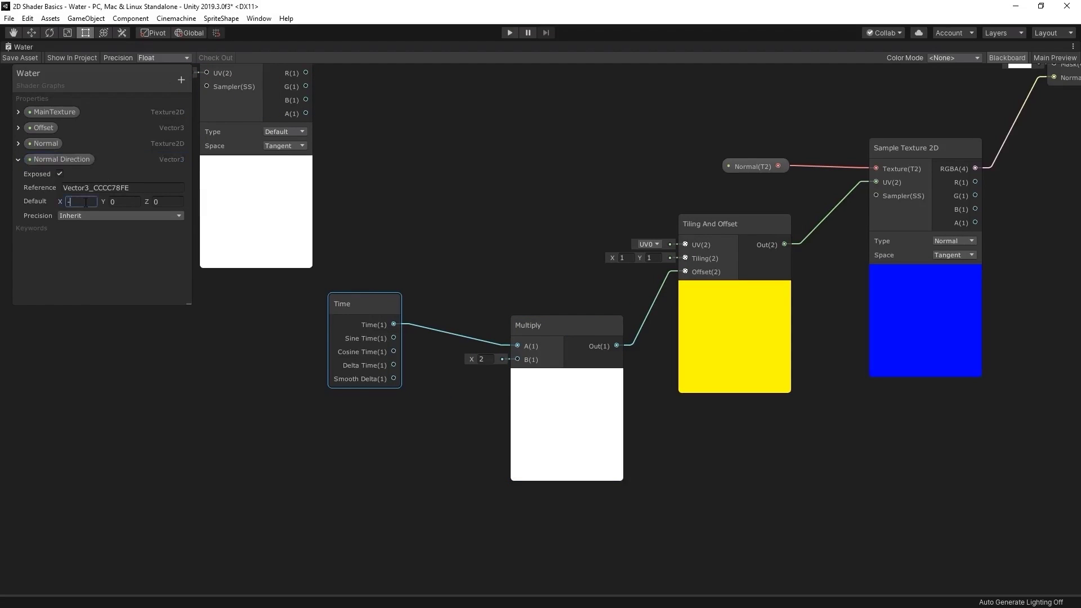
drag(57, 159, 355, 428)
drag(435, 430, 518, 360)
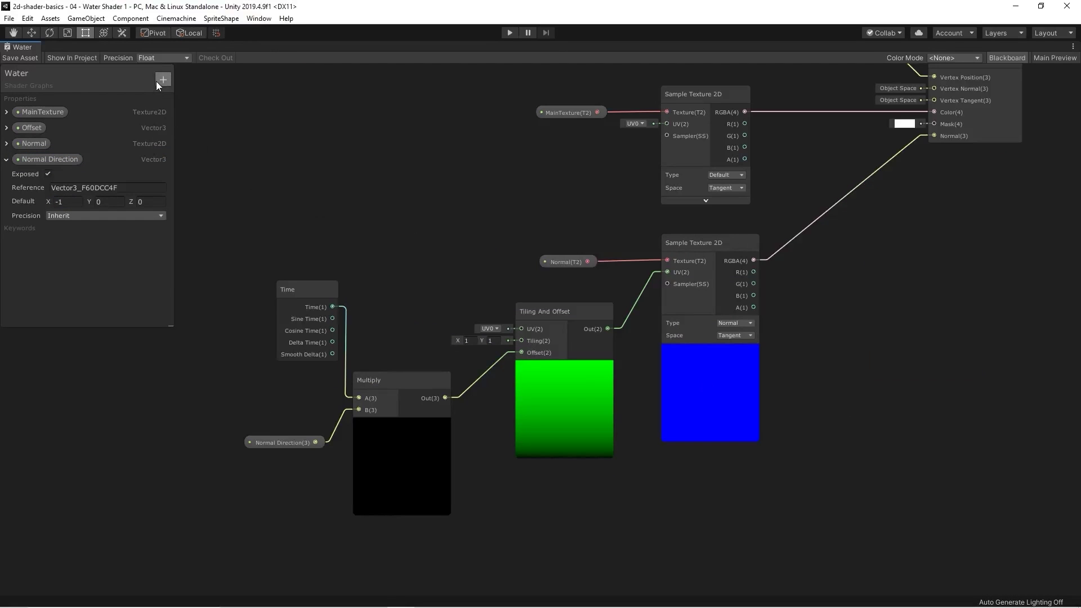
- Add a Vector1 property named Strength with a default of 1
click(158, 80)
click(186, 87)
text(Stren)
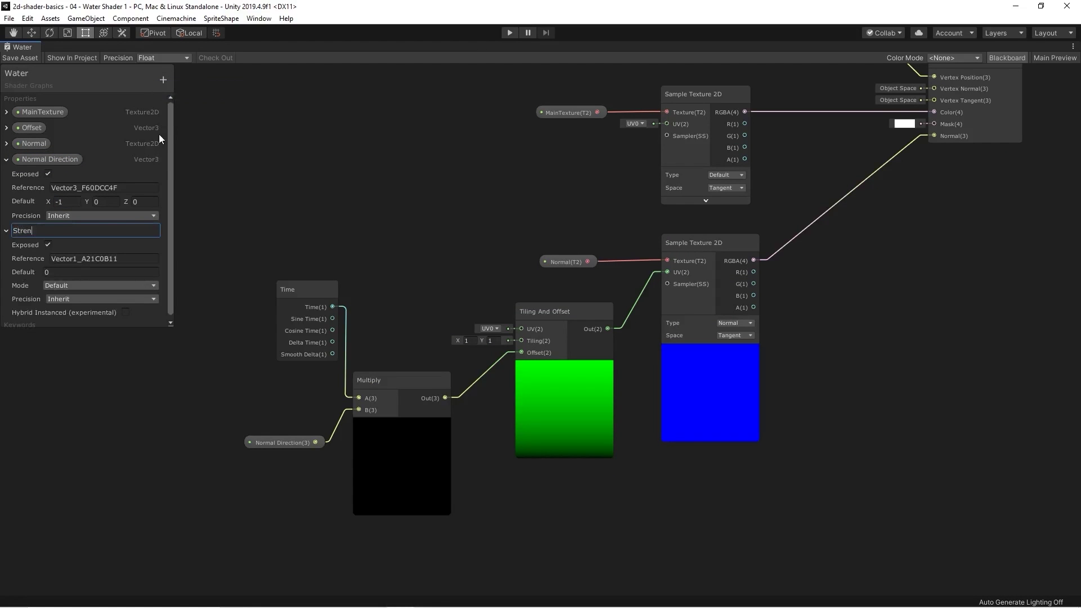
text(gth)
key(Tab)
text(1)
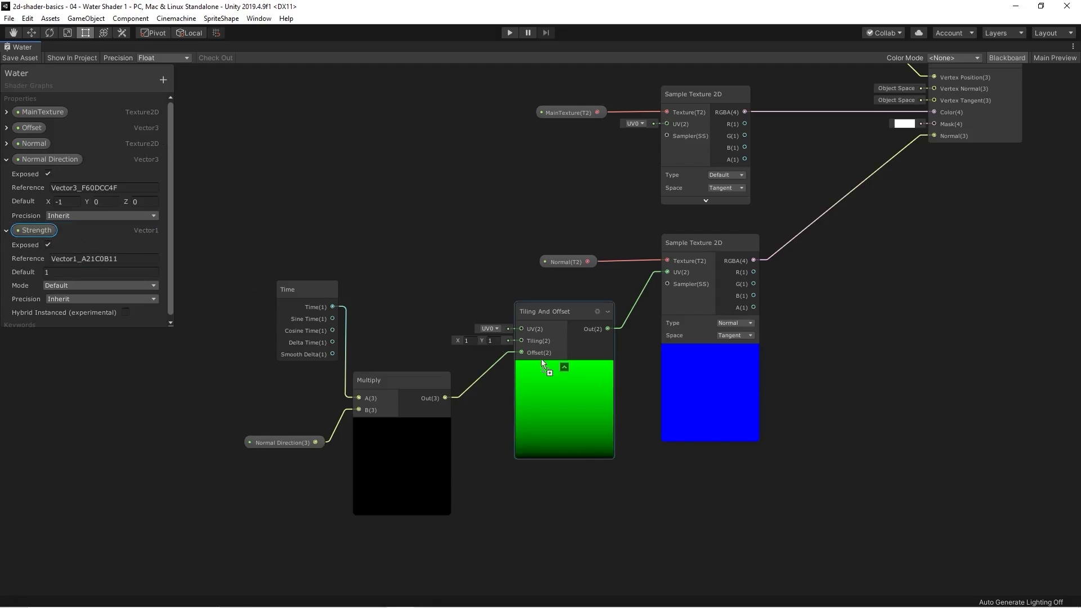
- Multiply the normal texture's RGBA output by Strength and feed the result into the master's Normal input
drag(751, 260, 835, 264)
text(mult)
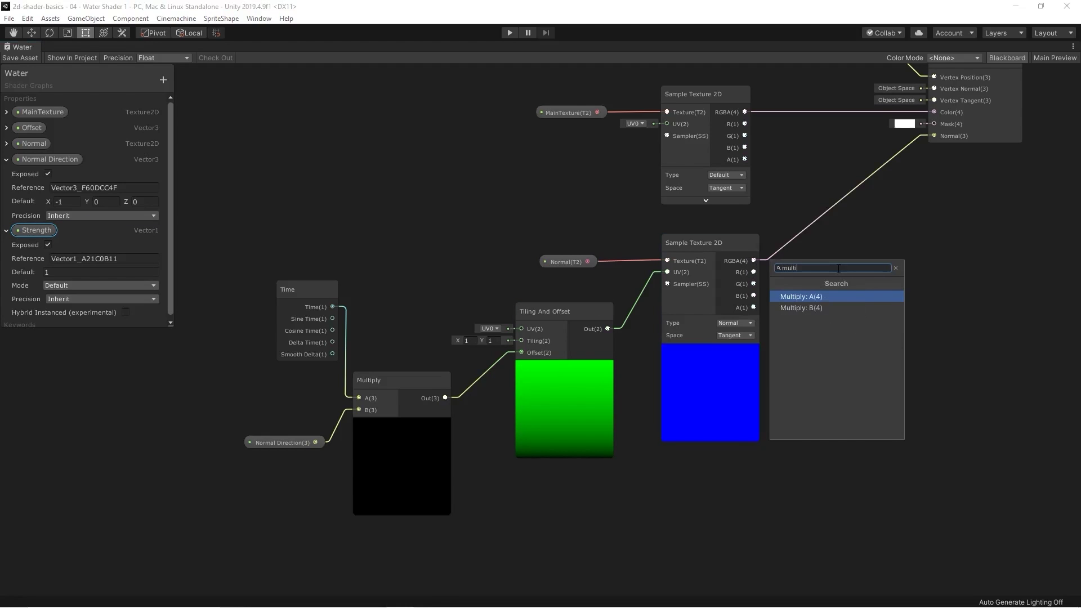
key(Return)
click(879, 304)
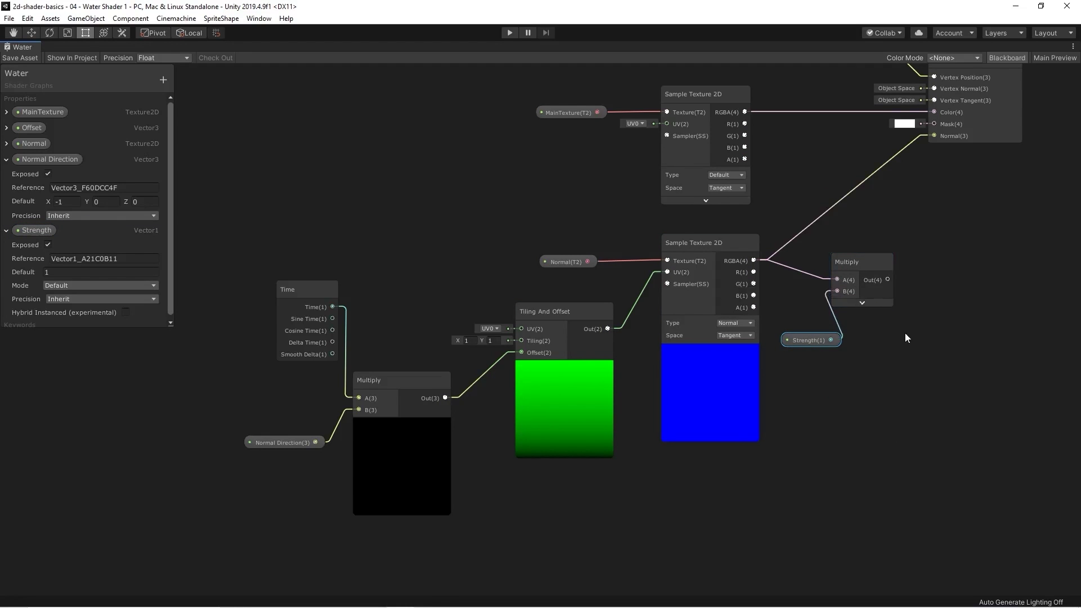
middle_drag(904, 333, 862, 345)
drag(845, 292, 890, 217)
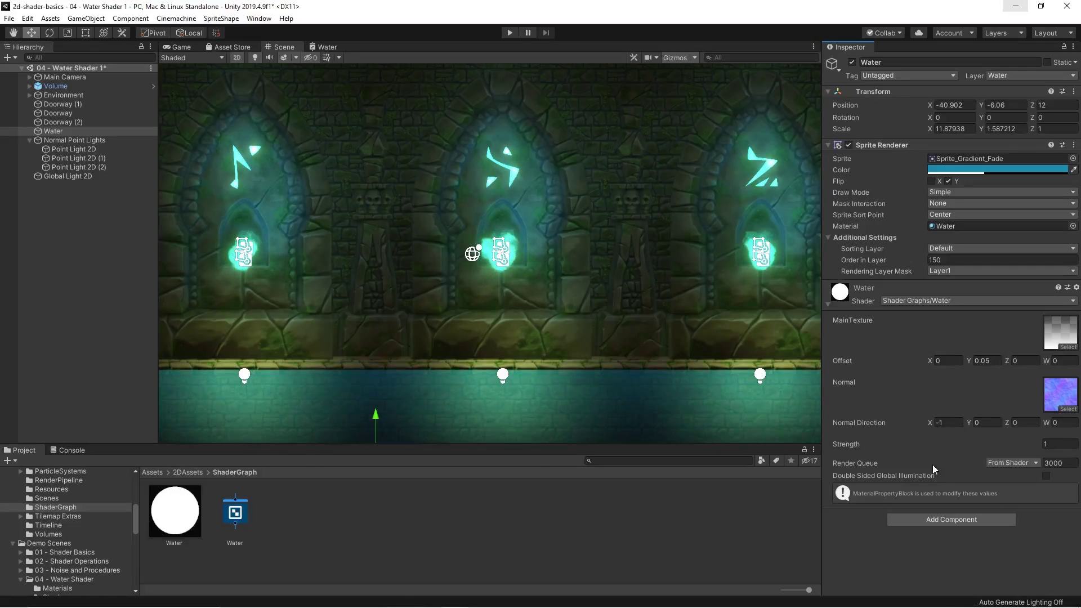
- Set the Water material's Strength to 1.4 and its Normal Direction X to -0.15
click(948, 423)
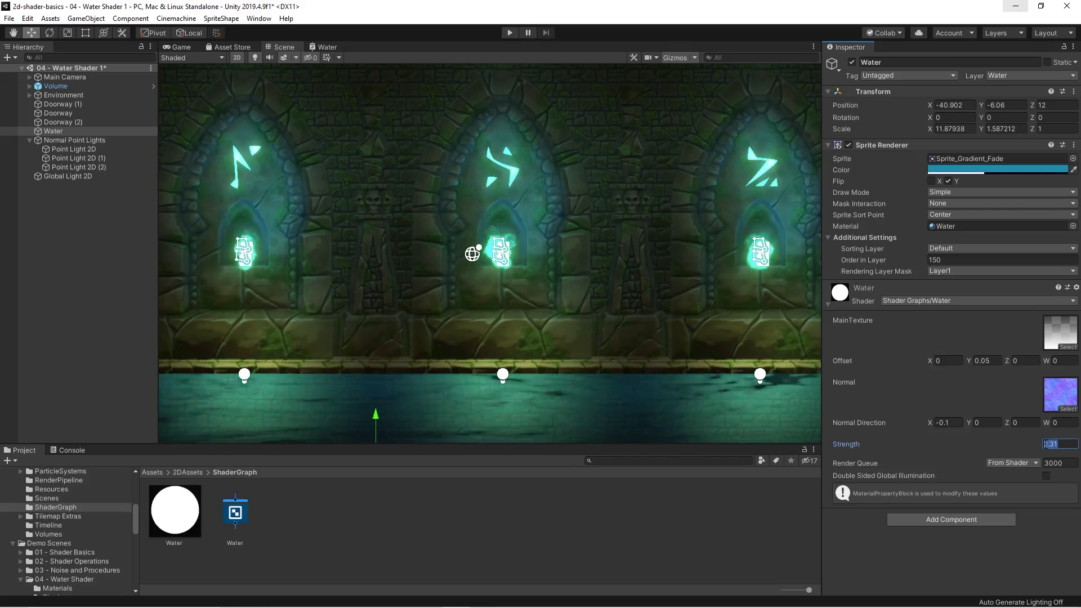
text(1.)
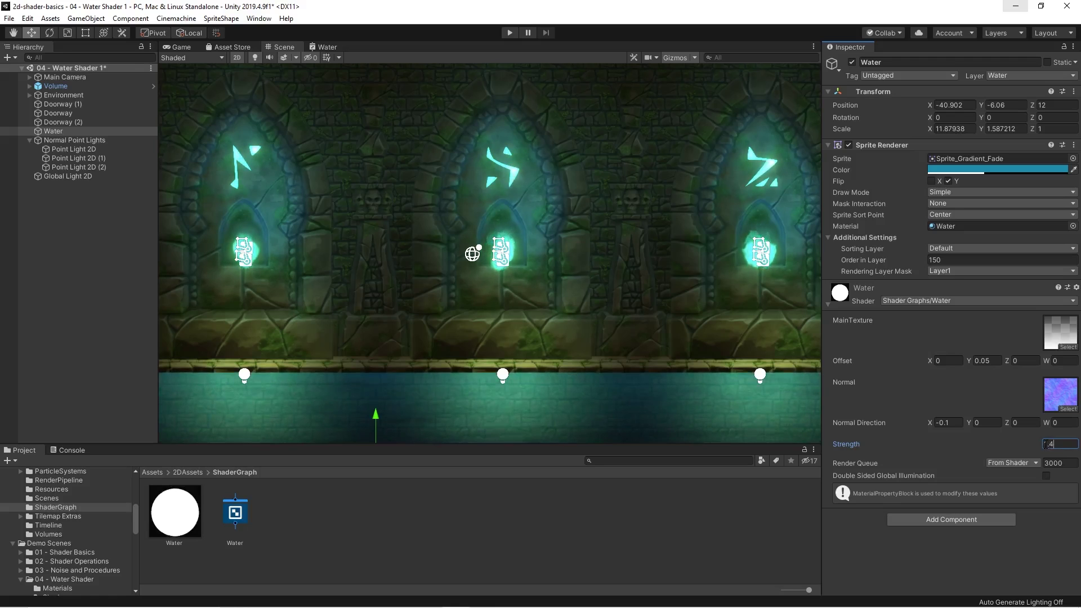
key(Return)
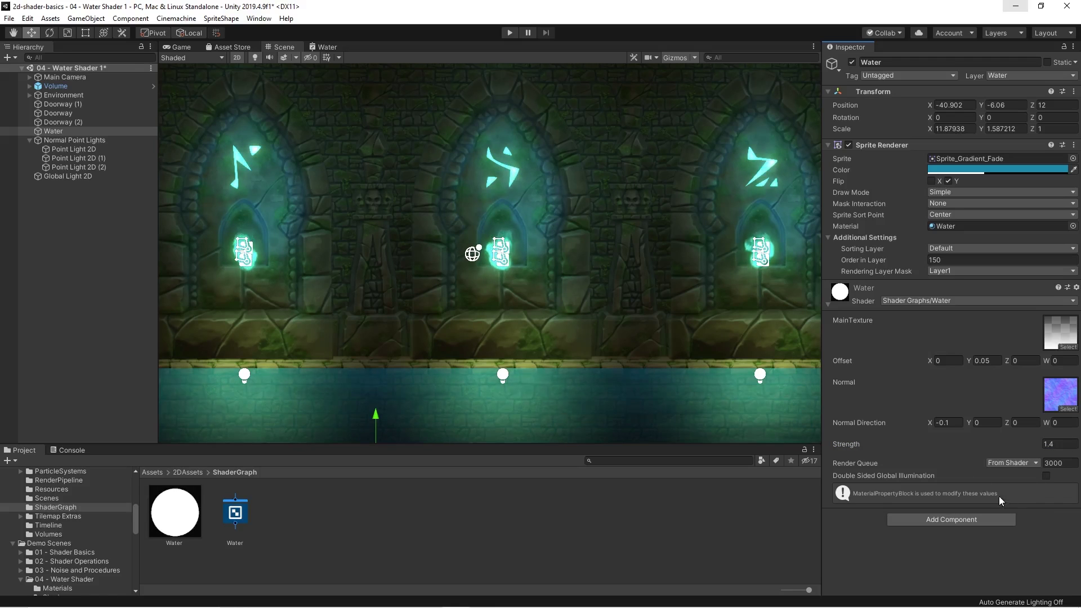
click(927, 421)
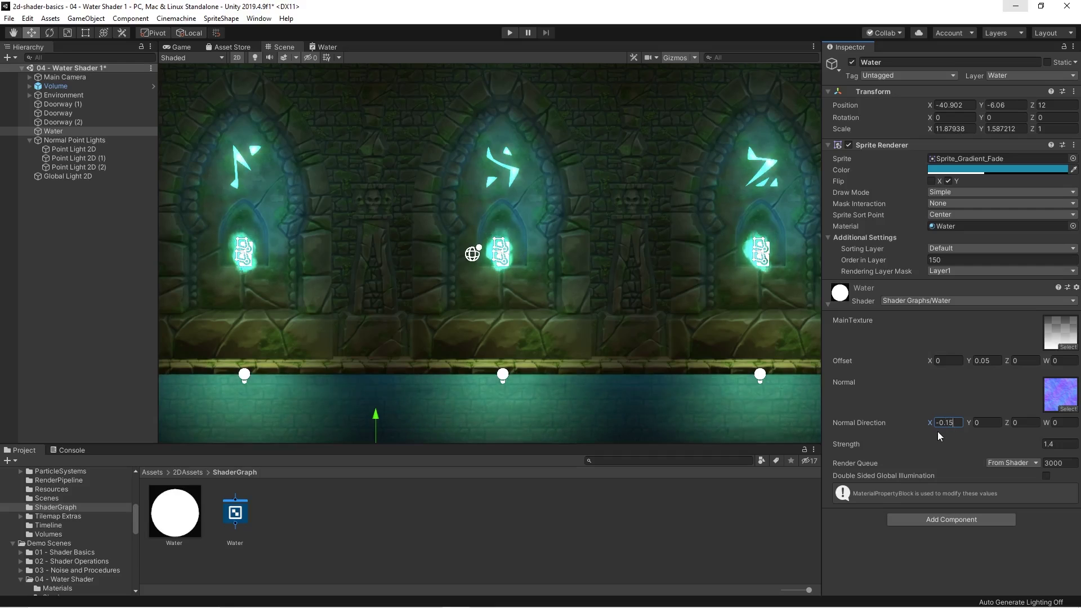
- Add a Gradient Noise node to the Water graph and feed its UV from a new Tiling And Offset node
right_click(531, 397)
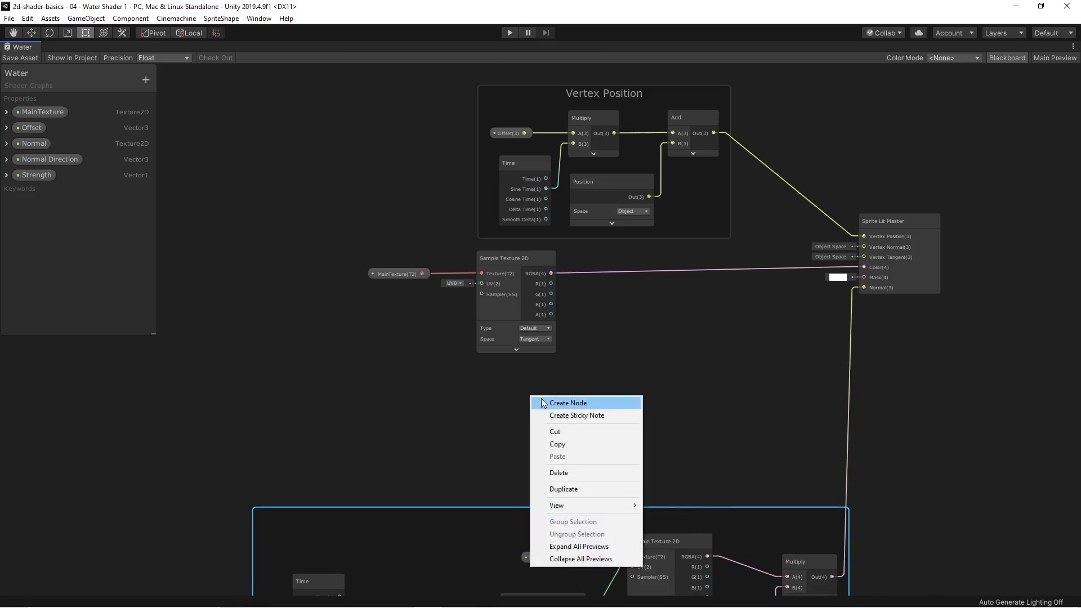
click(560, 403)
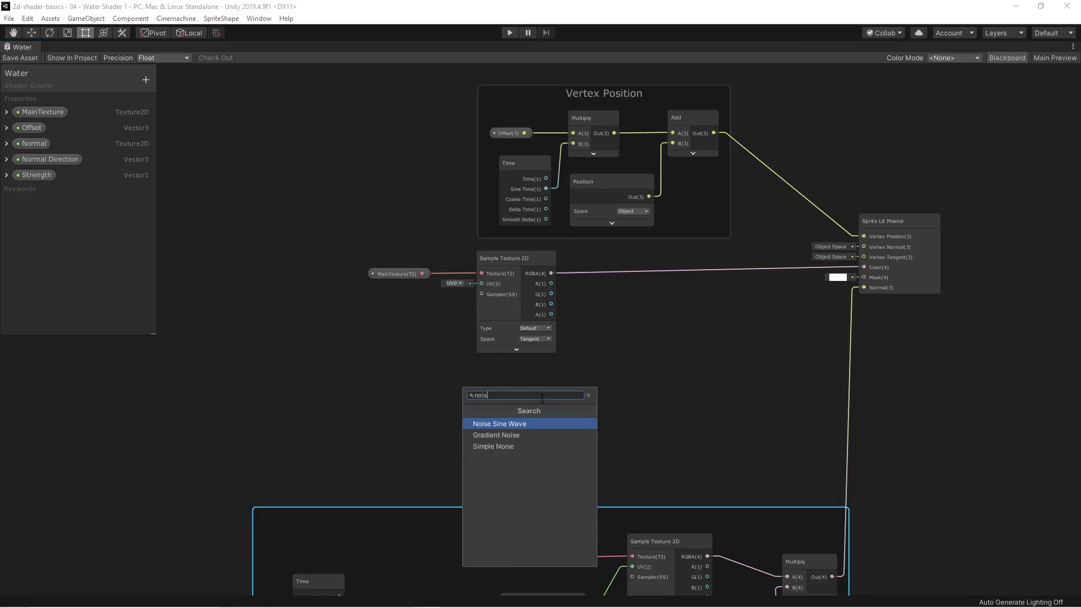
click(498, 428)
scroll(497, 431, up, 2)
drag(543, 361, 416, 331)
text(tili)
key(Return)
- Drive the noise's Tiling And Offset Offset input with a Multiply node that takes Time on B
middle_drag(416, 331, 583, 328)
text(multi)
mouse_move(376, 377)
mouse_down()
mouse_move(343, 364)
mouse_move(377, 357)
mouse_up()
key(Return)
middle_drag(377, 357, 478, 362)
drag(408, 386, 292, 426)
text(time)
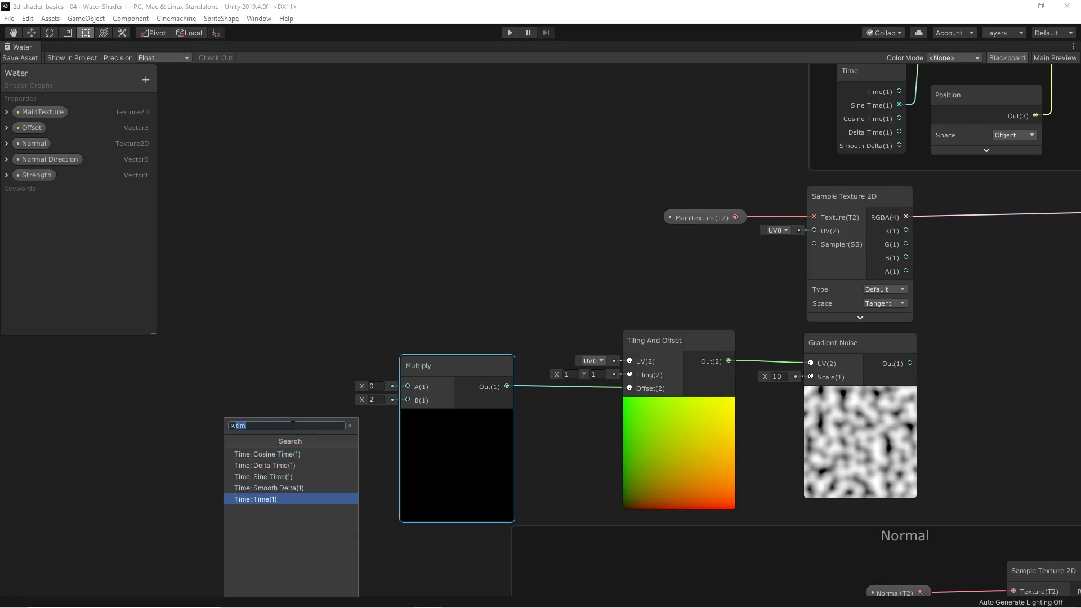
key(Return)
- Add a Vector3 property named Noise Direction with default X -0.01 and connect it to the noise Multiply node's A input
click(146, 80)
click(169, 114)
text(Noise Direction)
click(64, 232)
text(-0.01)
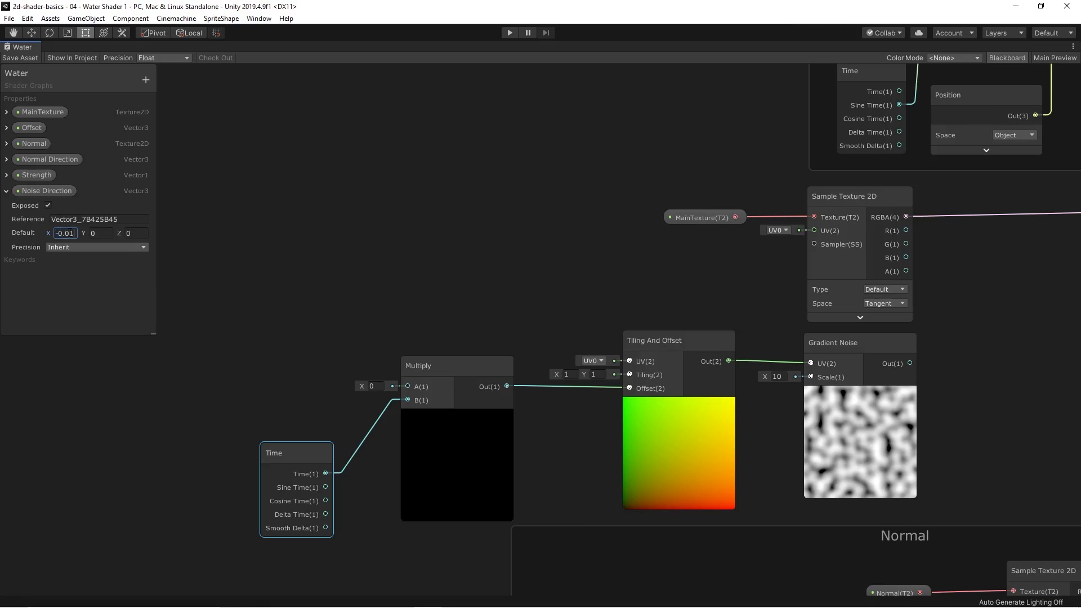
drag(46, 191, 277, 353)
drag(400, 387, 407, 386)
drag(328, 358, 298, 368)
- Connect the Gradient Noise output directly to the Sprite Lit Master's Color input
scroll(589, 293, down, 3)
middle_drag(589, 293, 372, 306)
drag(582, 351, 852, 250)
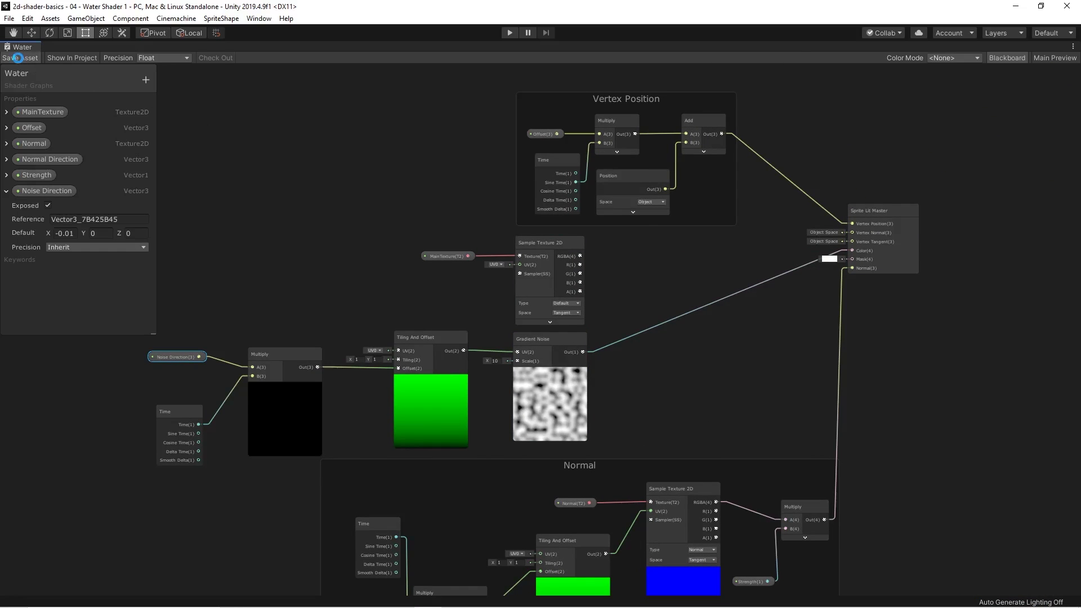
- Save the Water graph and set the Water material's Noise Direction X to -0.1
click(19, 58)
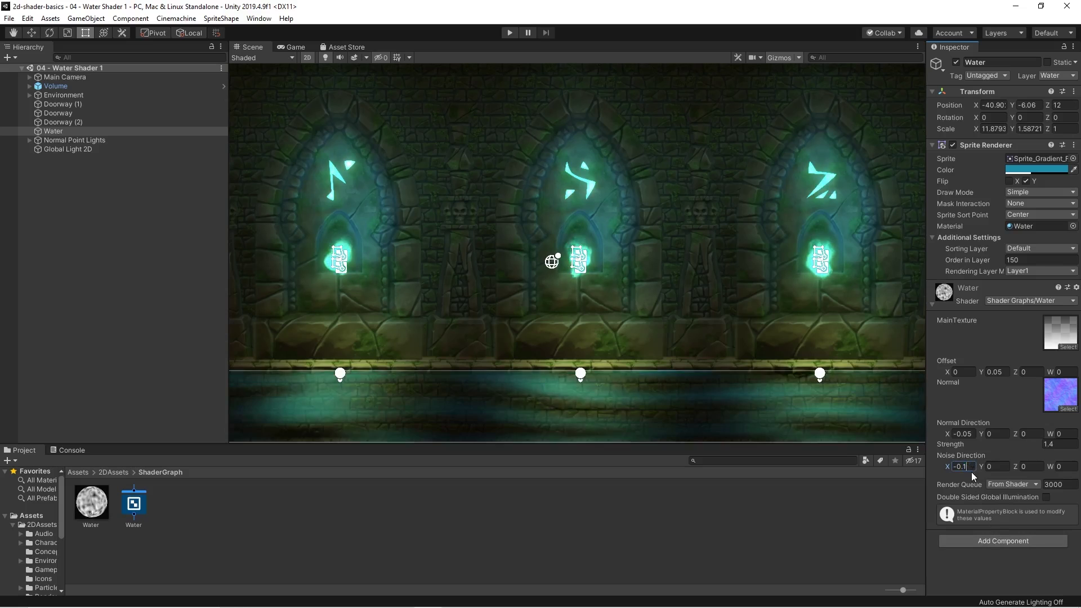
text(-0.1)
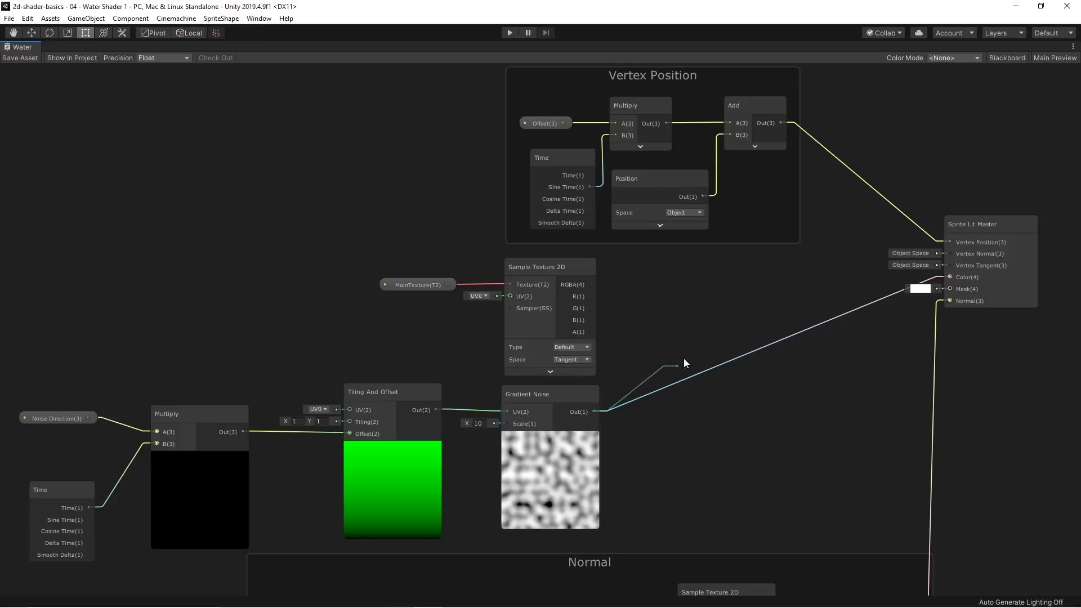
- Multiply the main texture's RGBA by the Gradient Noise in a new Multiply node and route it to the master's Color input
drag(593, 412, 683, 358)
text(mul)
key(Down)
key(Return)
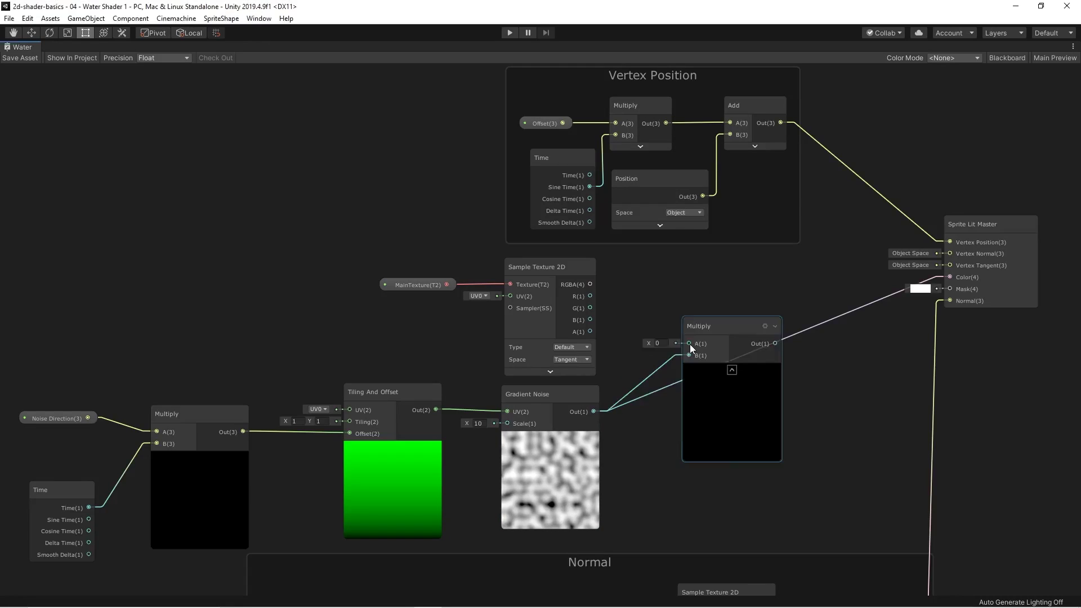
drag(590, 284, 688, 344)
drag(775, 343, 783, 340)
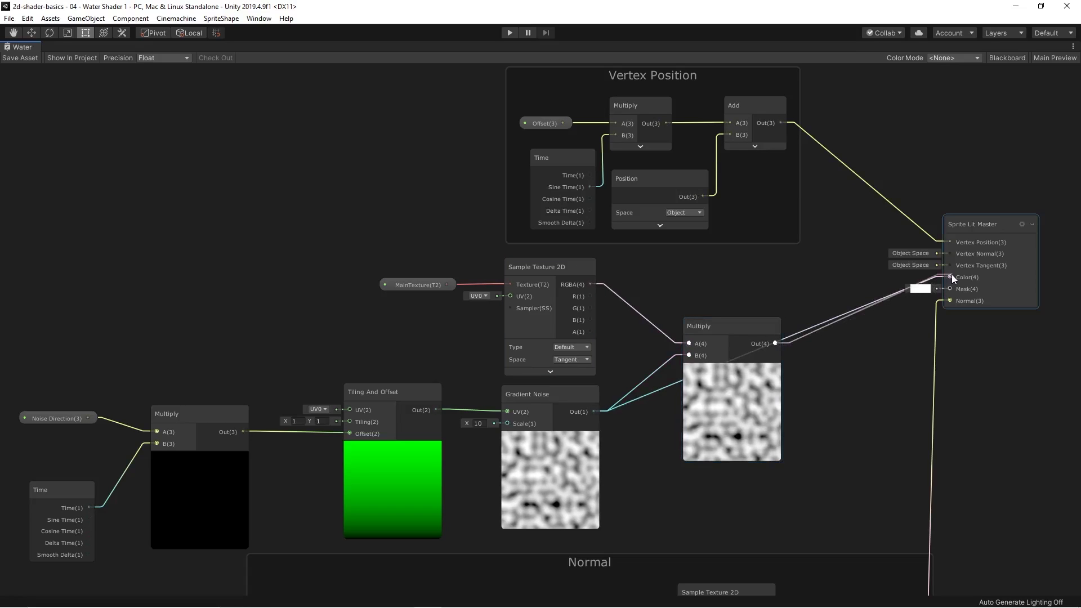
drag(950, 278, 950, 278)
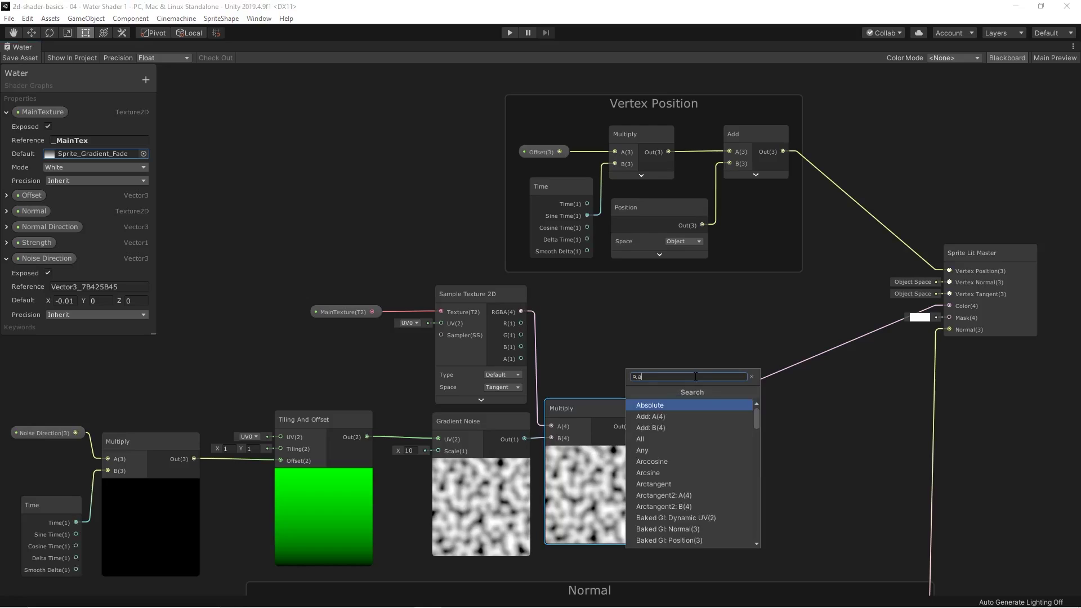
- Add the main texture's RGBA to the multiplied noise with an Add node and route the sum to the master's Color input
click(650, 427)
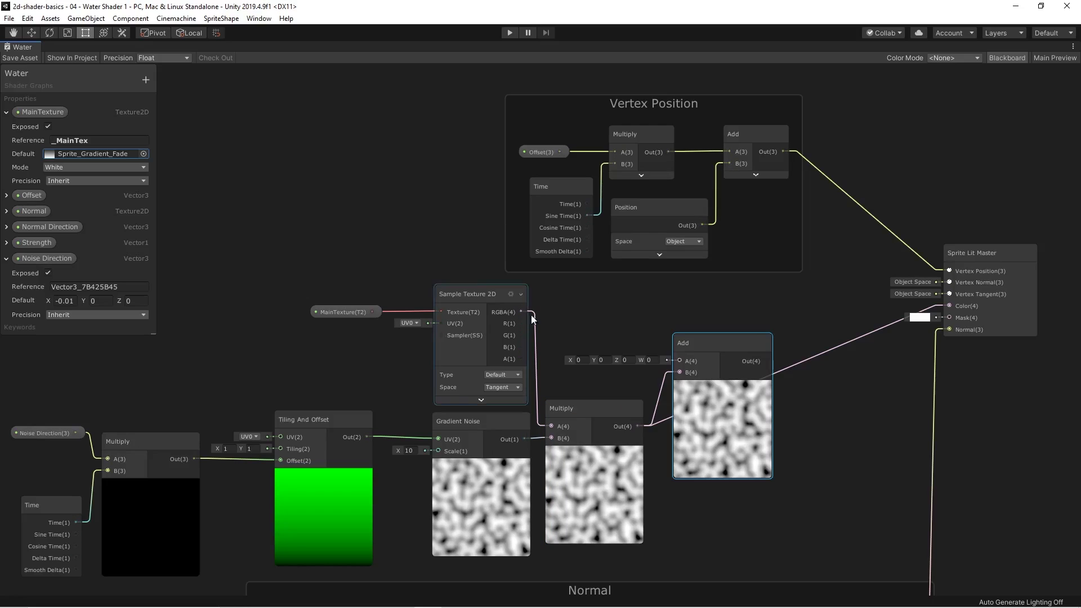
drag(666, 360, 679, 361)
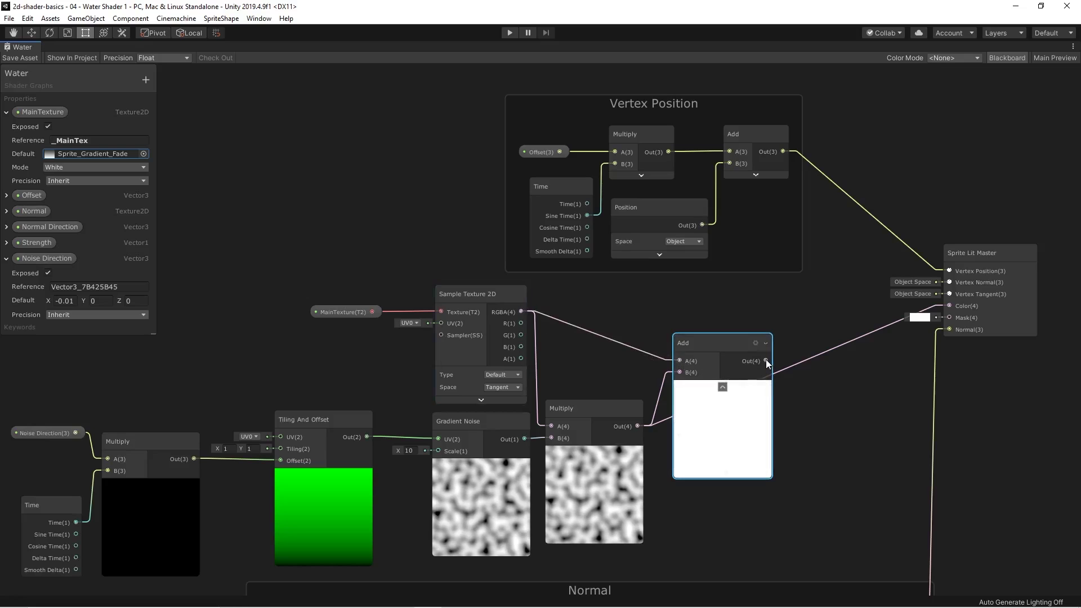
drag(766, 360, 949, 305)
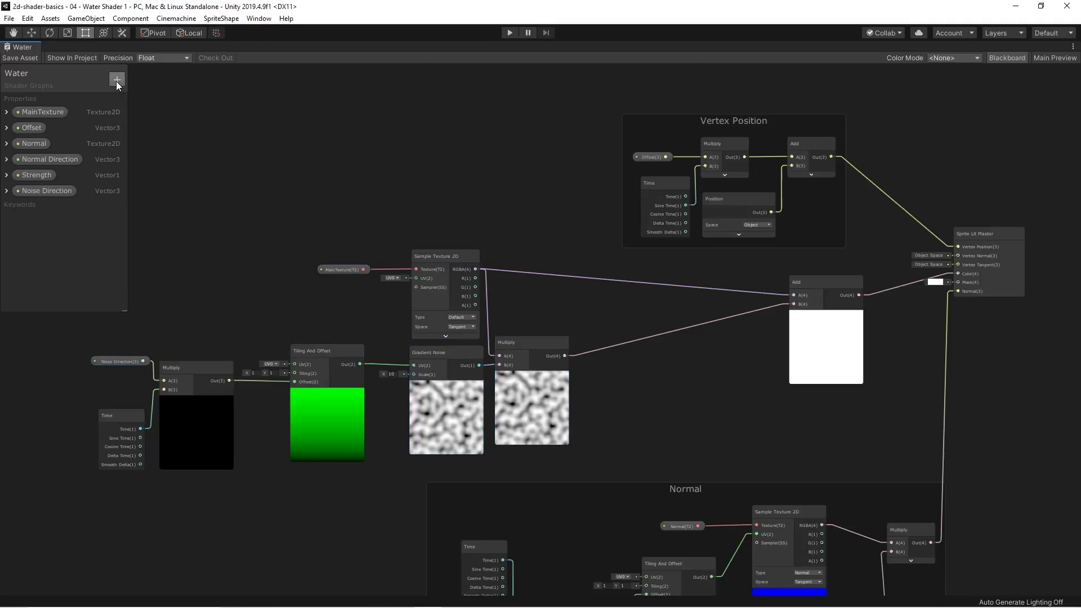
- Add a Color property named Noise Color with the light blue default 51ABCD
click(117, 80)
click(144, 139)
text(Noi)
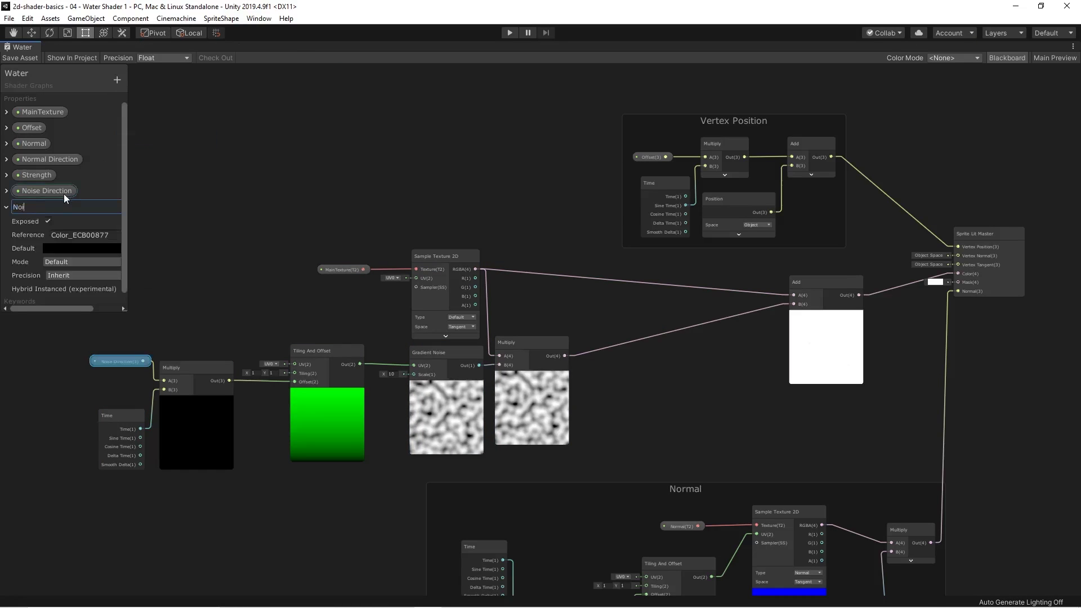
text(se C)
text(olor)
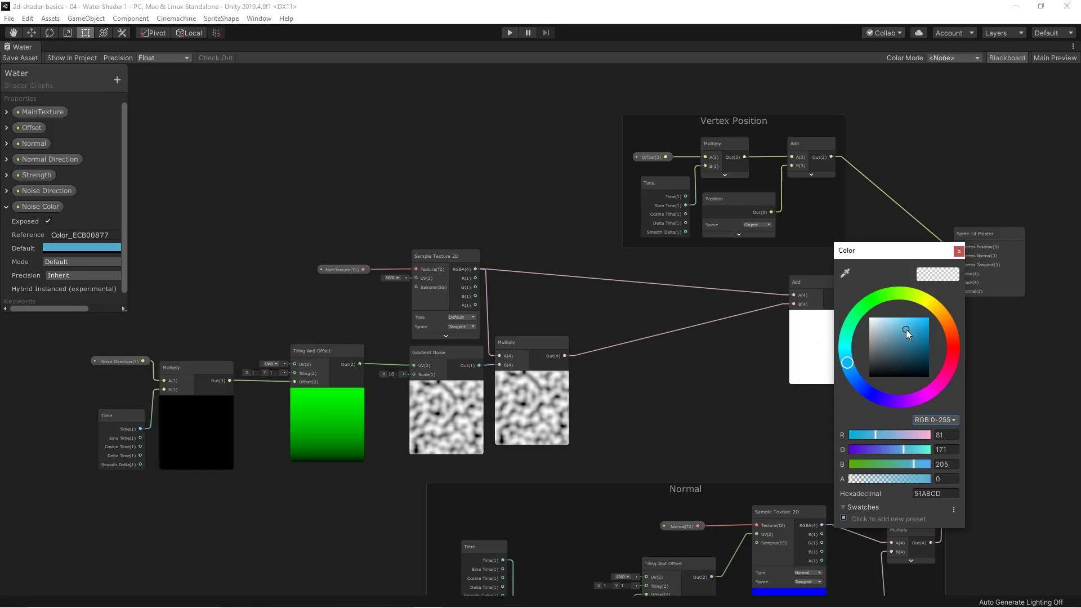
click(959, 252)
- Multiply the textured gradient noise by the Noise Color property in a new Multiply node and route it to the Add node's B input
drag(40, 206, 635, 383)
drag(564, 355, 670, 329)
text(mul)
key(Return)
drag(37, 206, 615, 387)
drag(665, 359, 669, 350)
drag(698, 327, 694, 346)
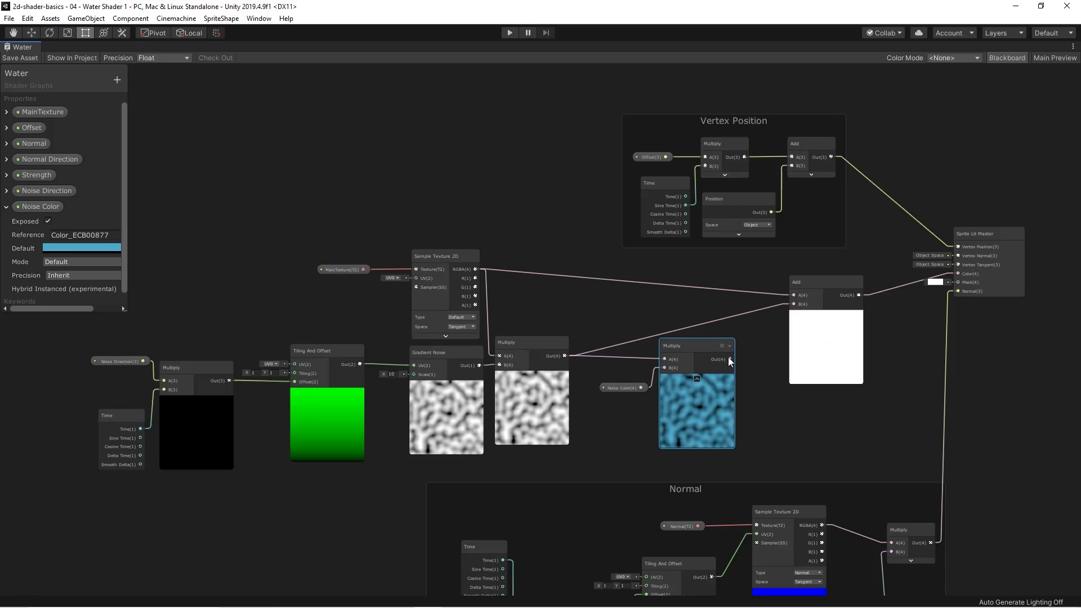
drag(781, 312, 790, 305)
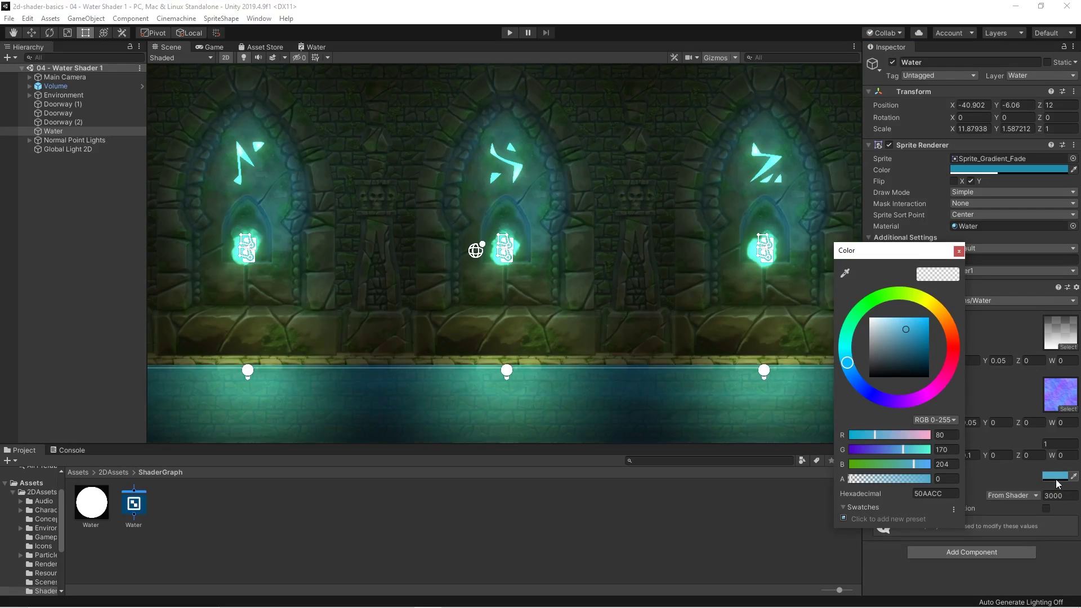
- Raise the Water material's Noise Color alpha to 255 and try white, saturated blue 00BAFF and green 00FF8D tints
drag(906, 479, 932, 479)
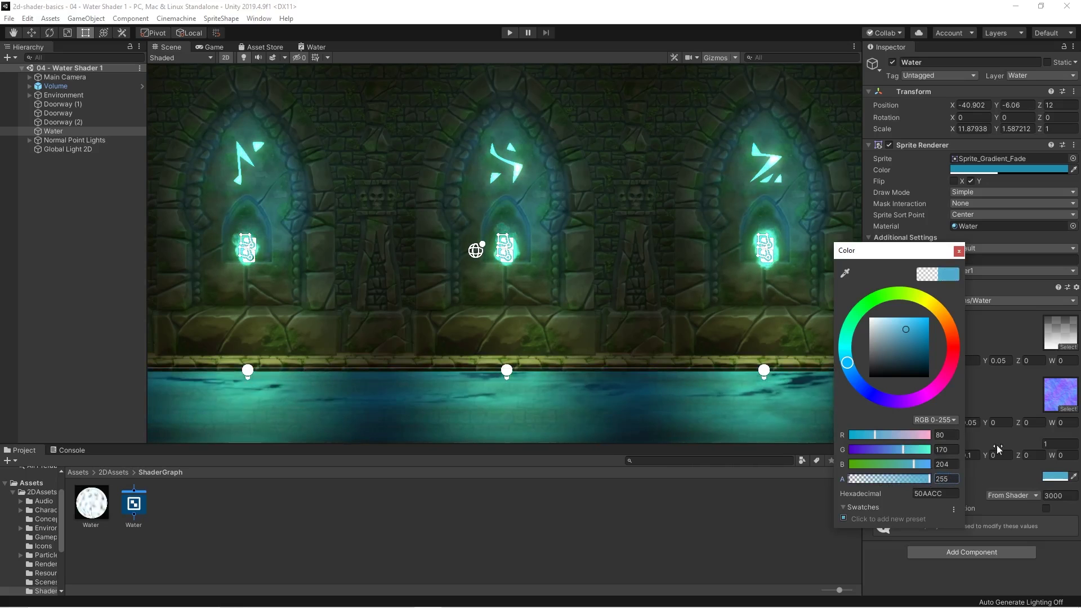
mouse_move(904, 338)
mouse_down()
mouse_move(930, 322)
mouse_move(929, 309)
mouse_move(848, 306)
mouse_move(847, 355)
mouse_move(839, 302)
mouse_up()
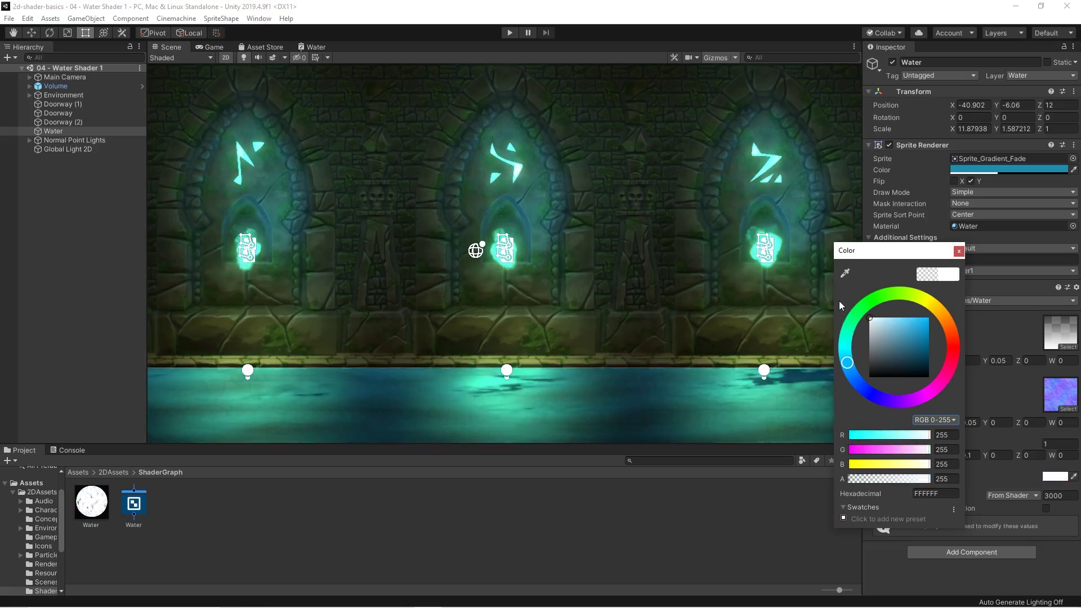
drag(859, 302, 941, 303)
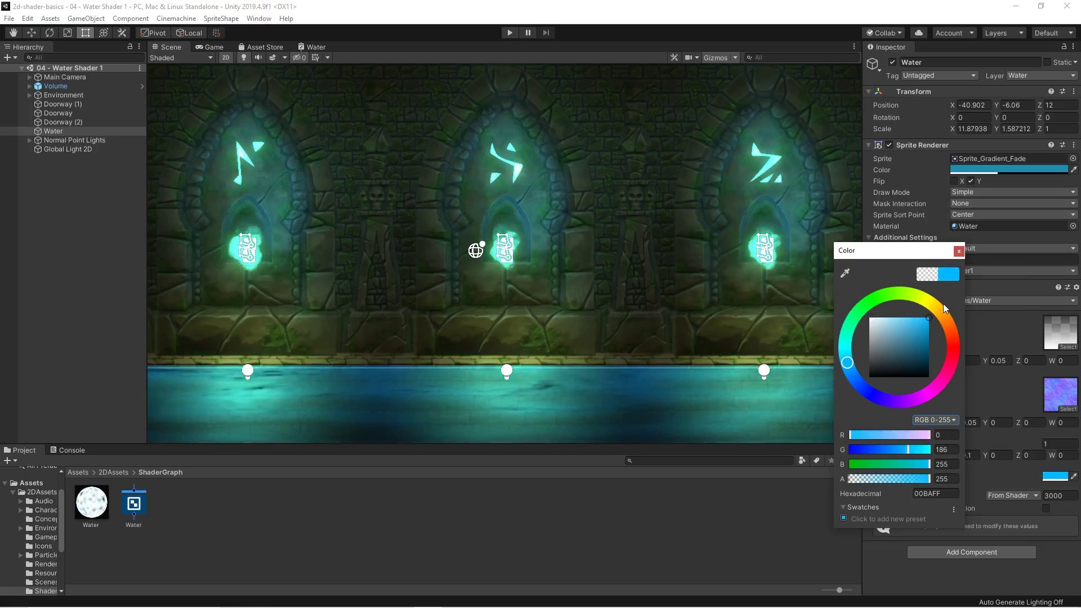
drag(846, 361, 846, 331)
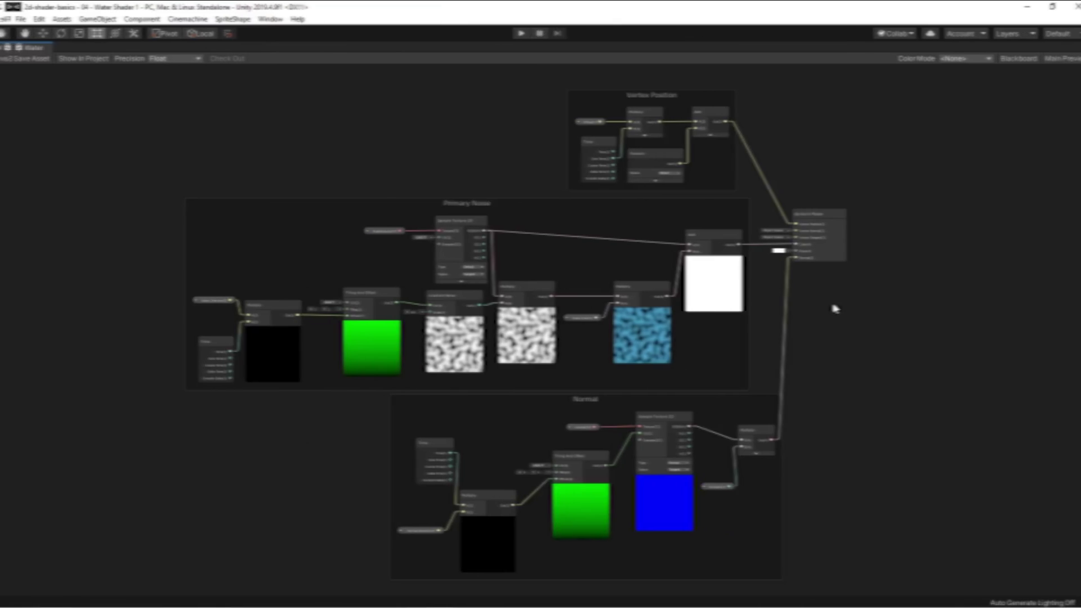
- Add a Simple Noise node in the empty area above the Normal group
scroll(844, 321, up, 5)
drag(653, 214, 112, 133)
middle_drag(601, 303, 447, 302)
scroll(494, 322, up, 2)
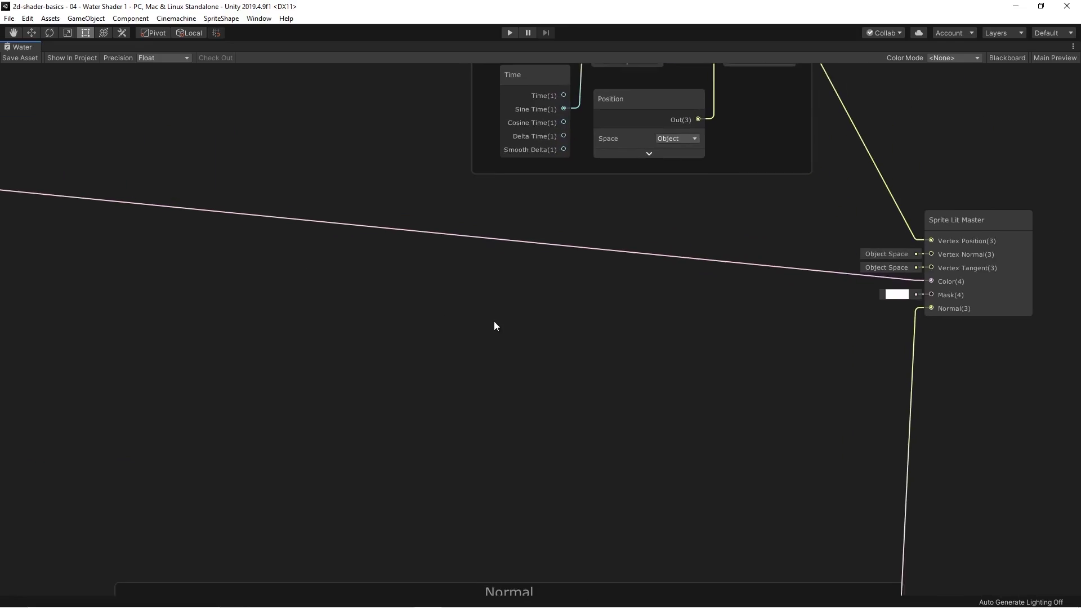
right_click(540, 303)
click(601, 310)
text(simp)
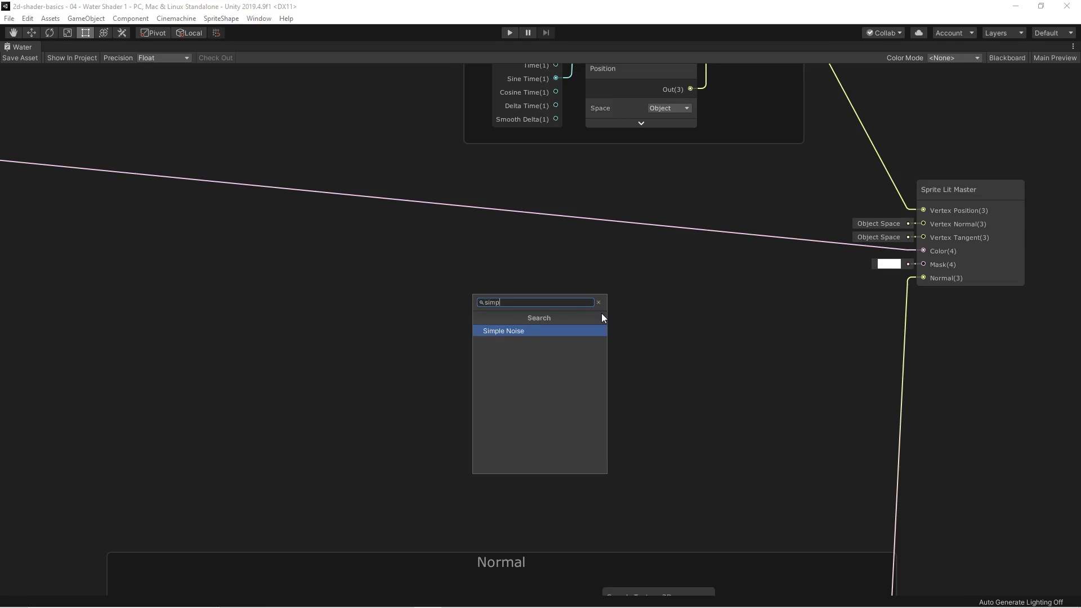
key(Return)
- Drive the Simple Noise UV with a Tiling And Offset node whose Offset comes from a Multiply node with Time in input B
key(space)
text(tilin)
key(Return)
drag(373, 333, 191, 341)
text(mu)
key(Return)
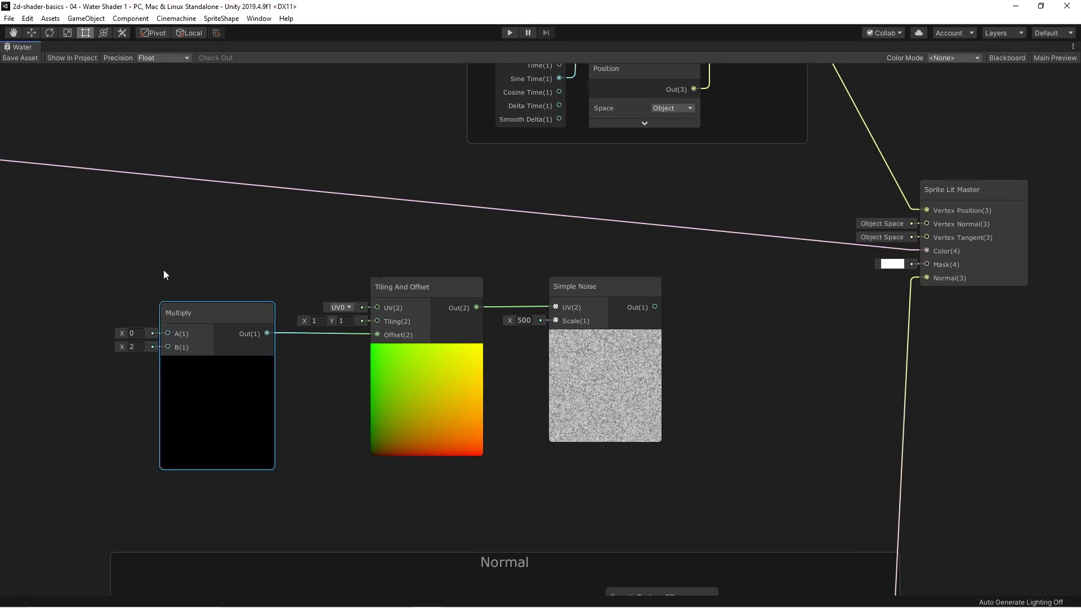
middle_drag(163, 269, 403, 270)
scroll(404, 271, down, 1)
drag(408, 325, 313, 371)
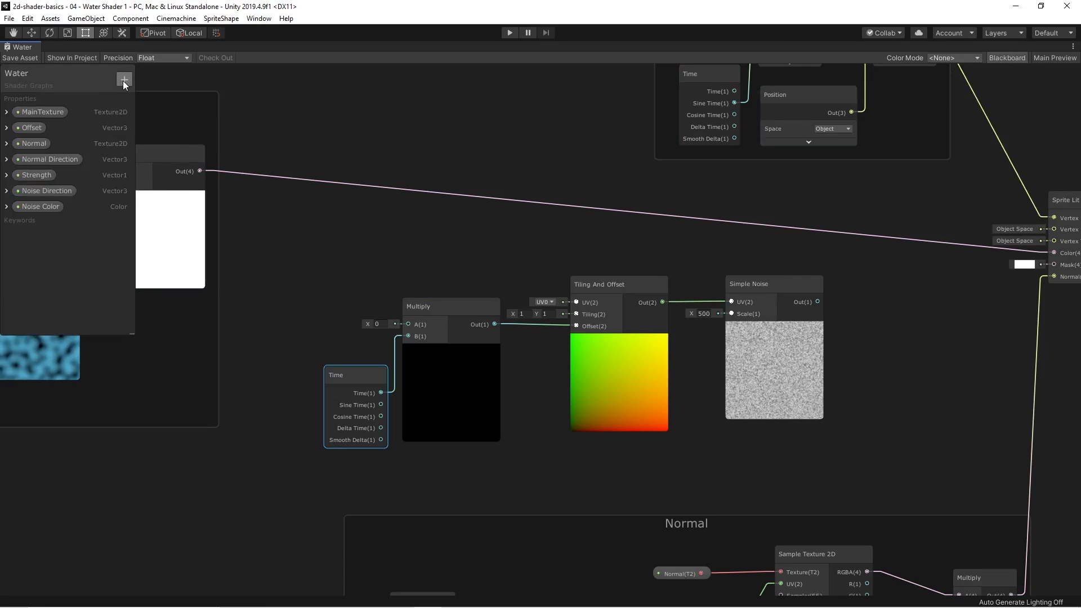
- Add a Vector3 property named Second Noise Direction with default X -0.01, Y 0.025 and connect it to the new Multiply's A input
click(124, 80)
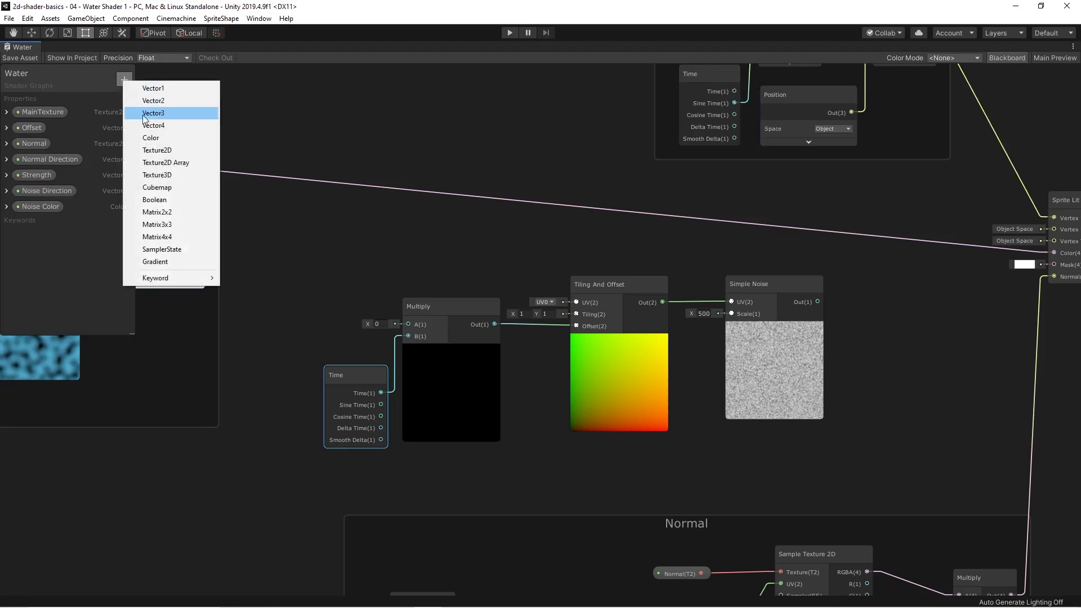
click(148, 114)
text(Second Noise)
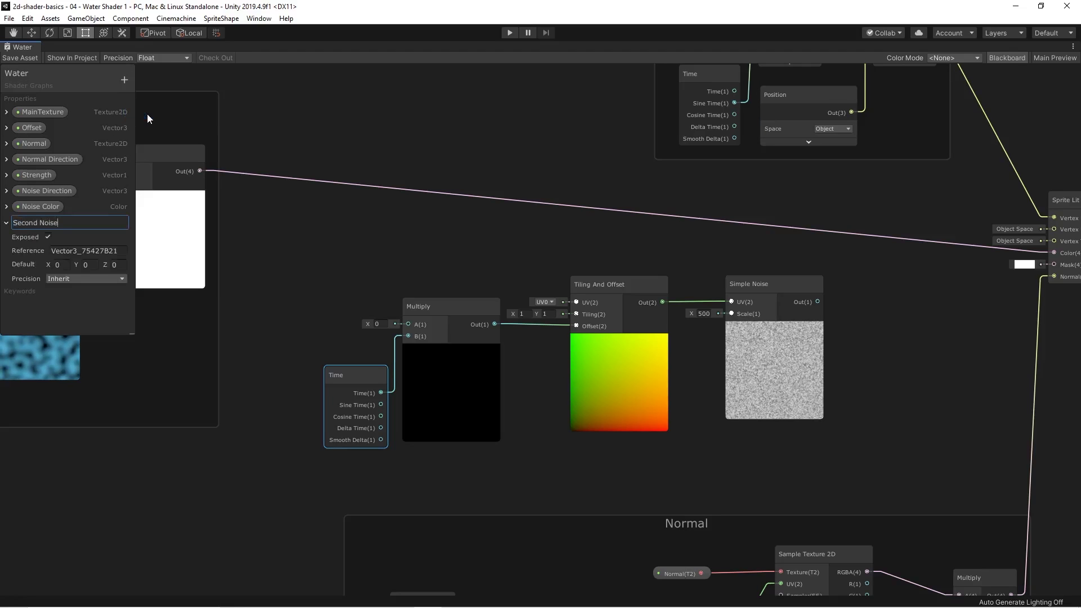
text( Direction)
click(63, 264)
text(-0.0)
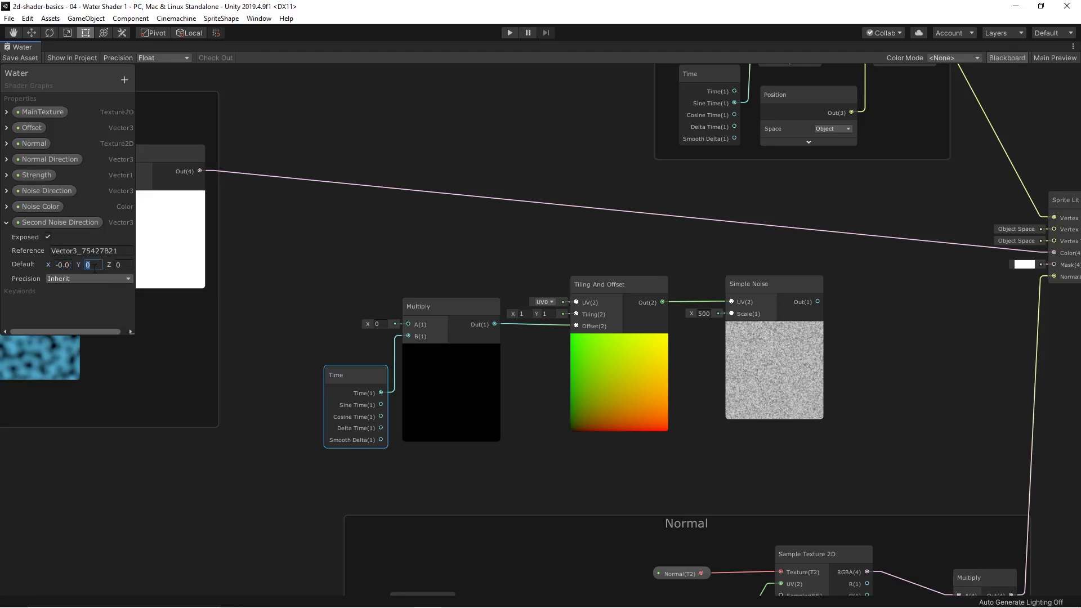
drag(125, 325, 164, 337)
drag(57, 222, 361, 303)
drag(405, 323, 407, 325)
- Feed the Simple Noise output into input B of a new Multiply node
drag(695, 304, 731, 294)
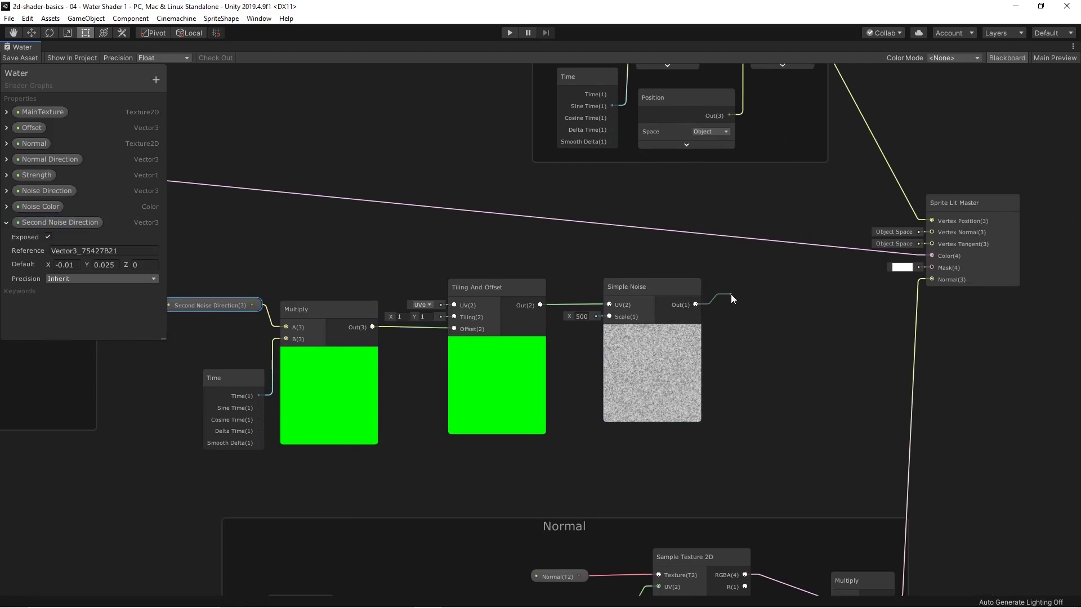
text(mul)
key(Down)
key(Return)
- Add a Color property named Second Noise Color with an opaque white default
click(156, 80)
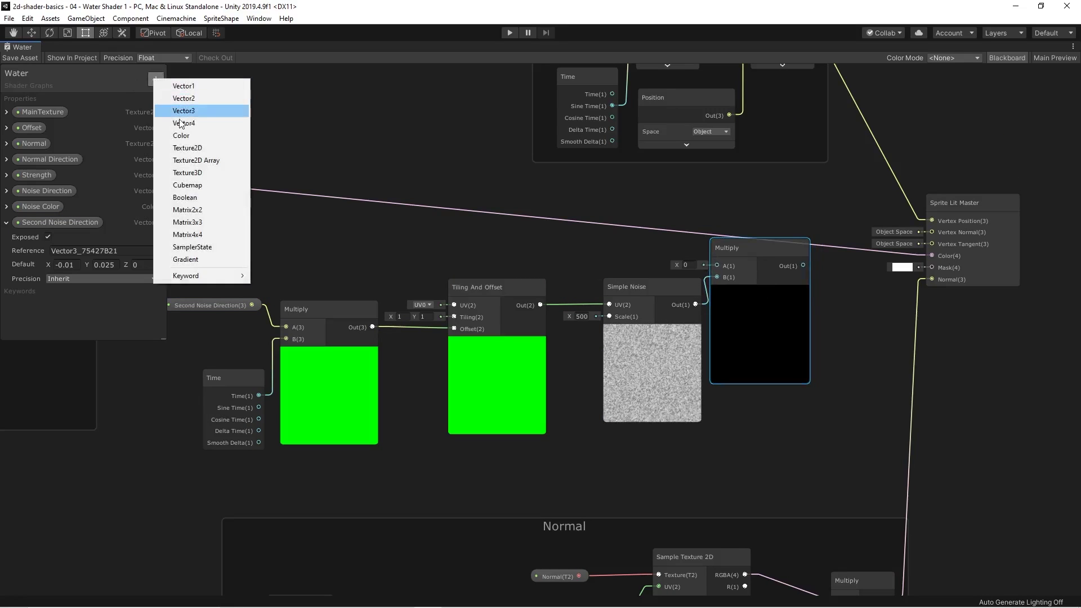
click(187, 138)
text(Second Noise Color)
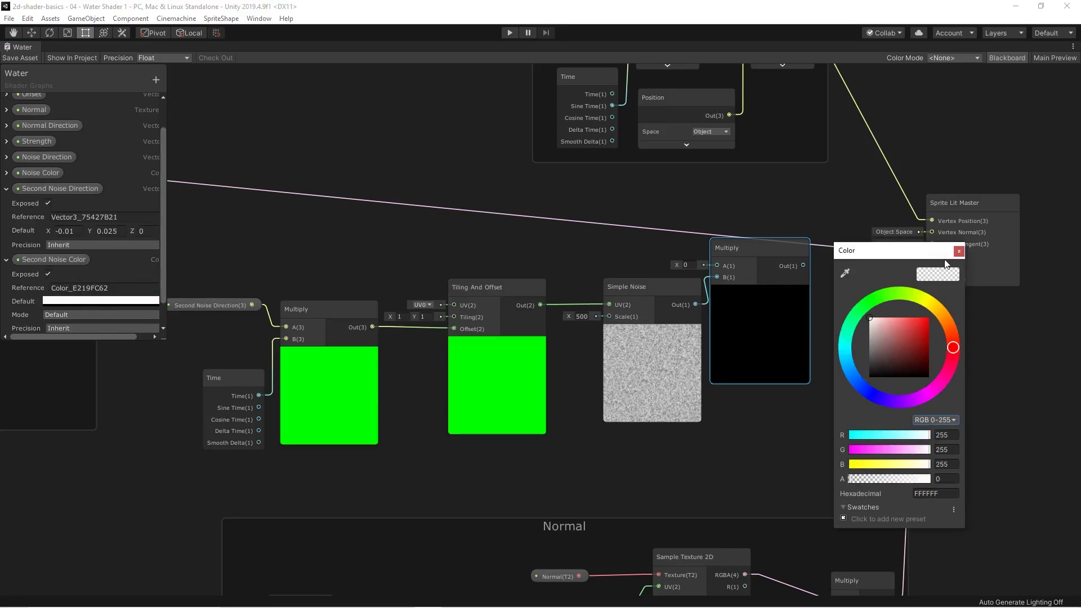
click(958, 251)
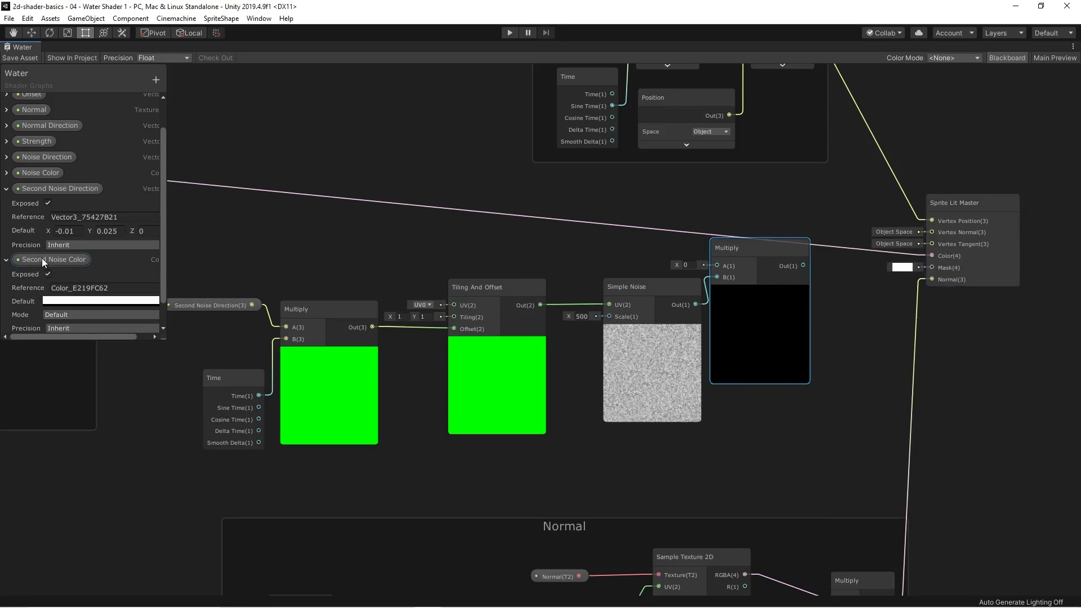
- Connect Second Noise Color to input A of the Simple Noise's Multiply node and route the result to the master's Color input
drag(53, 259, 622, 251)
drag(716, 265, 716, 266)
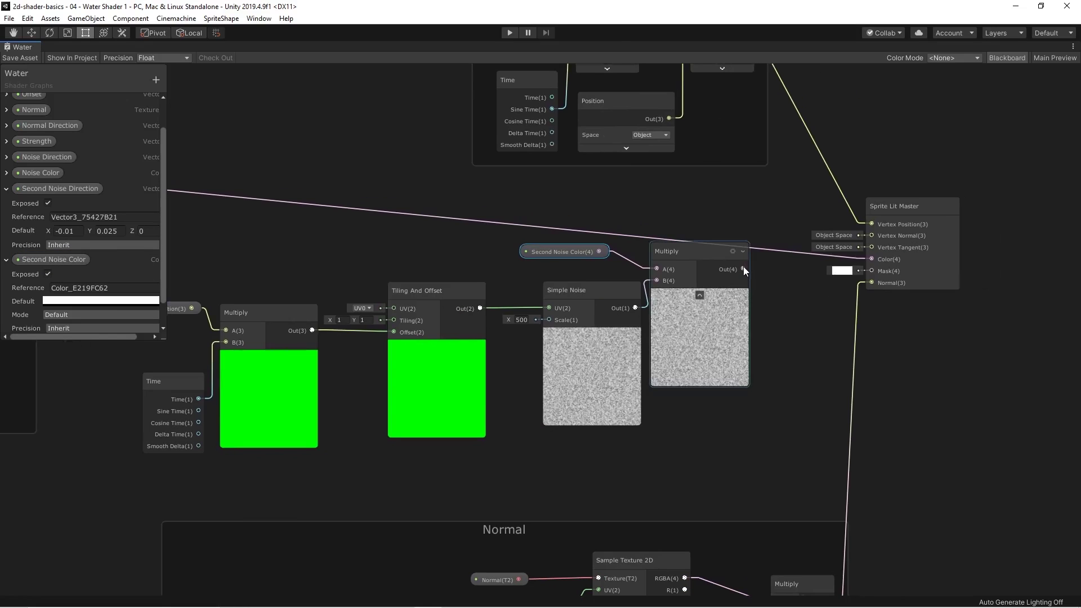
middle_drag(804, 262, 743, 266)
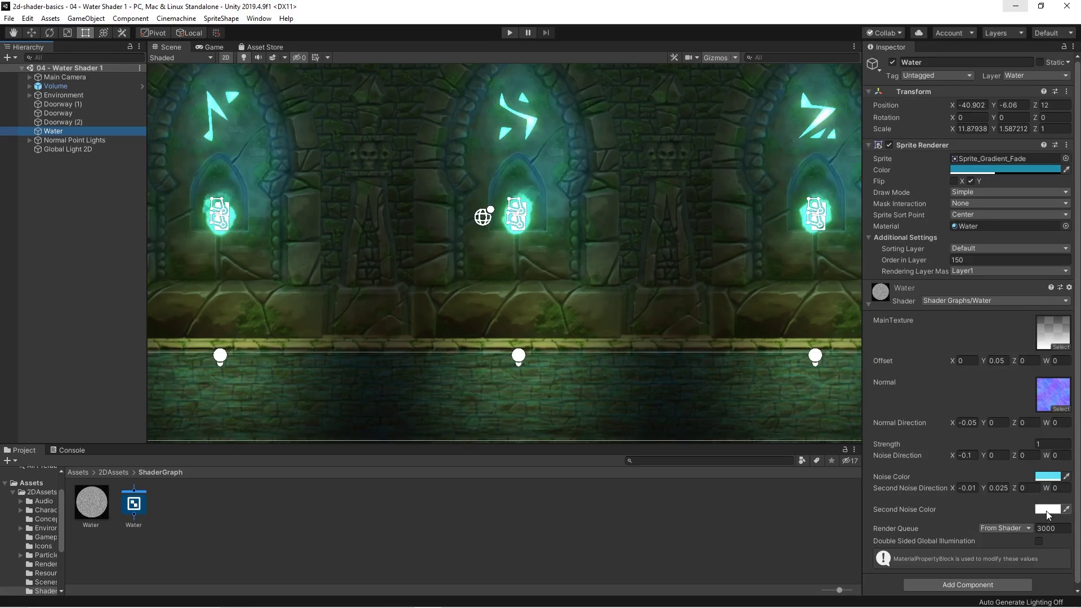
- Set the Water material's Second Noise Color to the light blue 5DABFF
click(1046, 510)
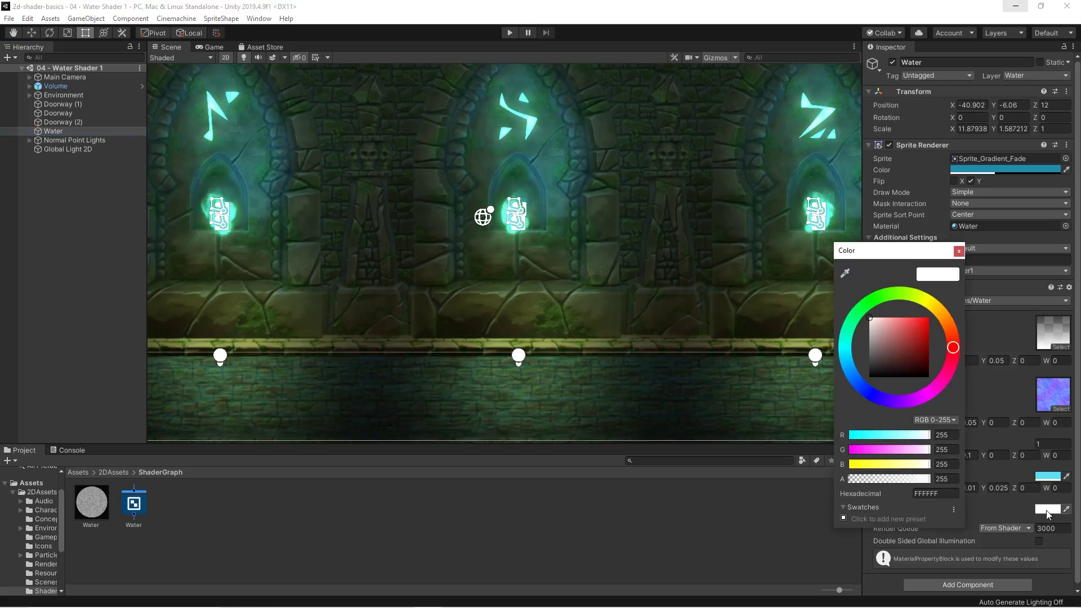
click(852, 375)
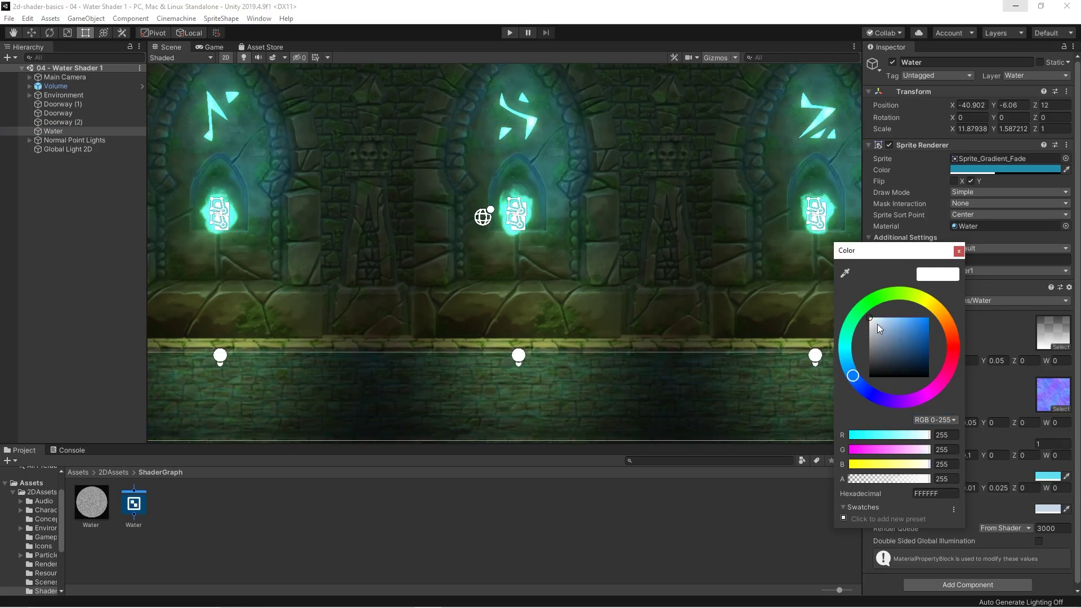
mouse_move(878, 325)
mouse_down()
mouse_move(928, 313)
mouse_move(908, 313)
mouse_up()
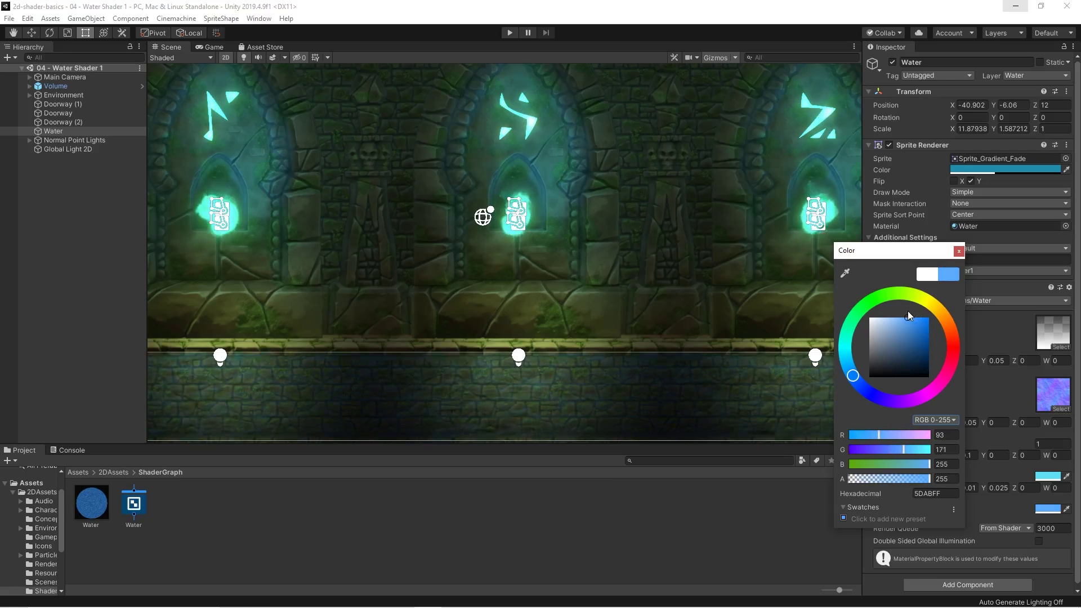
- Multiply the tinted simple noise by the main texture's RGBA in a new Multiply node
drag(516, 350, 659, 328)
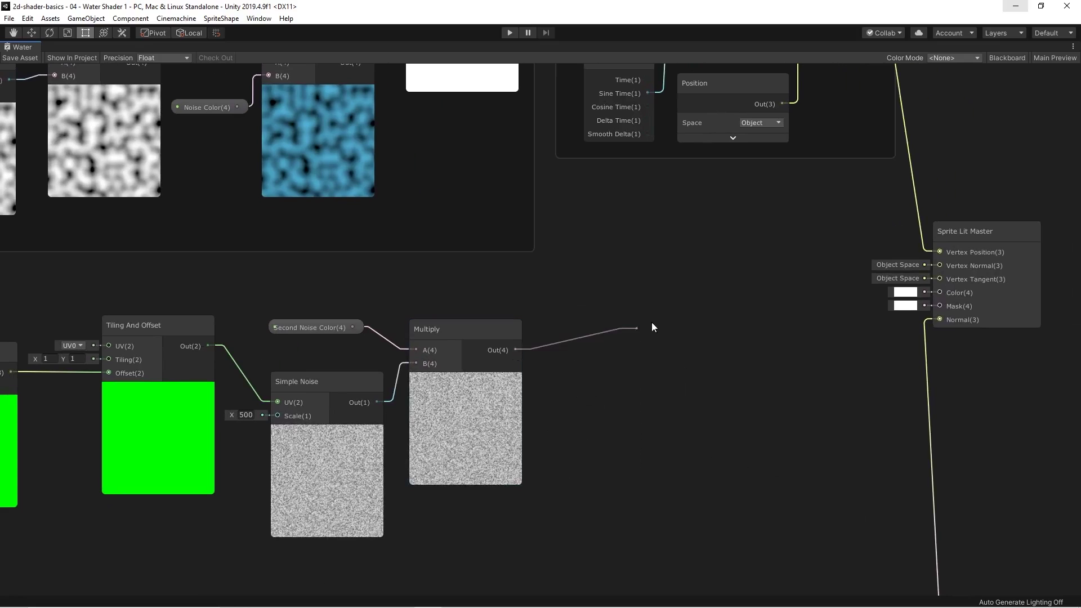
text(mu)
key(Down)
key(Return)
scroll(611, 244, down, 2)
middle_drag(611, 244, 645, 357)
drag(199, 119, 682, 410)
- Combine the primary noise sum and the textured secondary noise in a new Add node and route it to the master's Color input
drag(705, 400, 737, 373)
text(add)
key(Return)
drag(571, 139, 732, 358)
drag(808, 358, 894, 394)
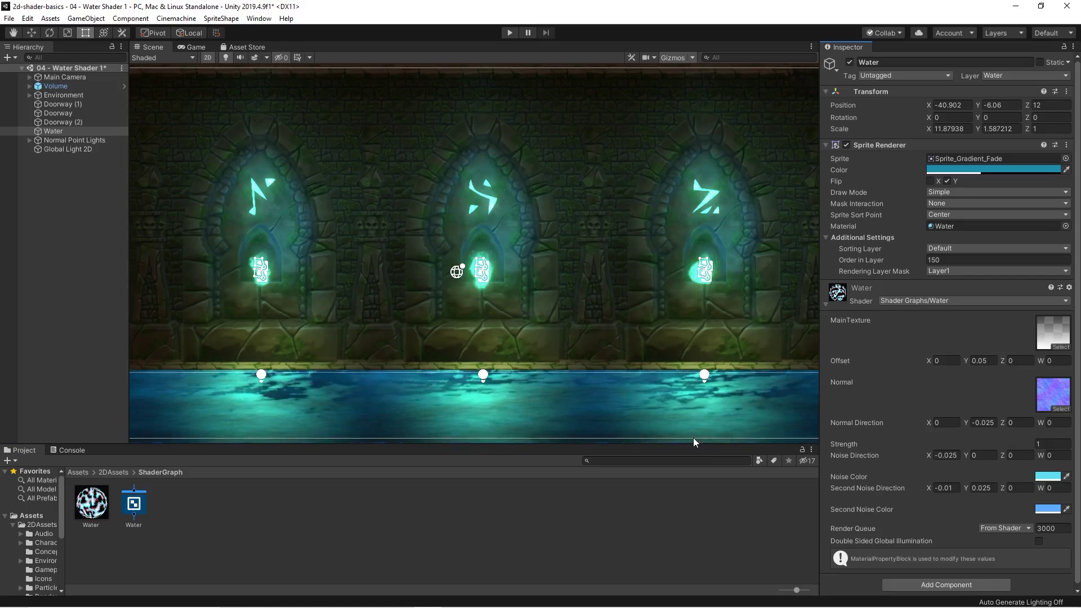
scroll(692, 437, up, 5)
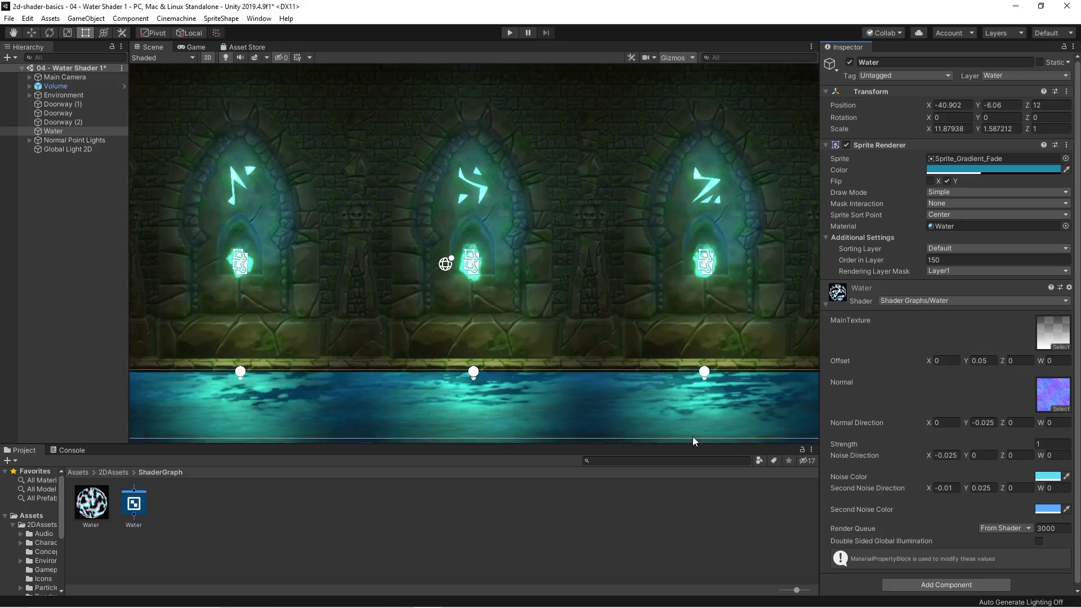
middle_drag(692, 437, 704, 411)
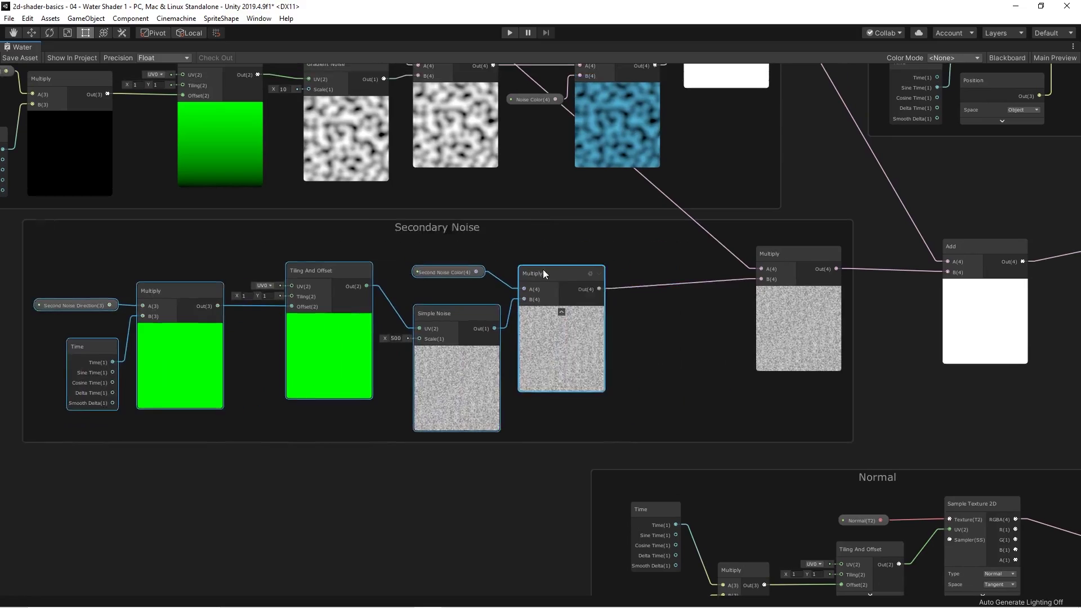
- Shift the secondary noise nodes aside and insert a Multiply node taking the tinted simple noise as input A
drag(543, 269, 475, 261)
key(ctrl+v)
drag(632, 278, 626, 281)
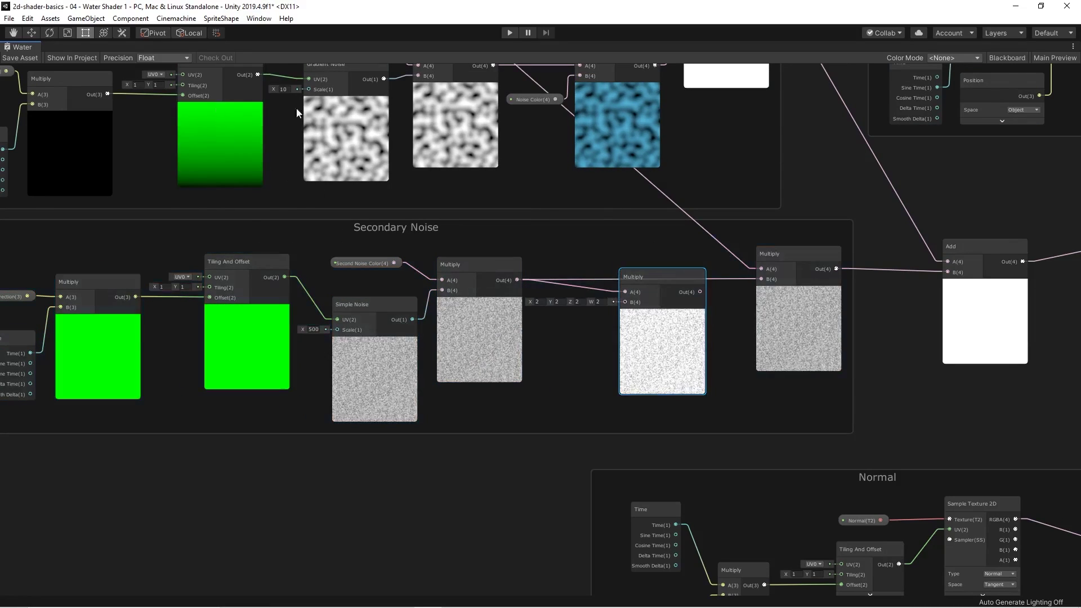
- Add a Vector1 property named Second Noise Intensity in Slider mode with default 1 and range 0 to 2
click(155, 80)
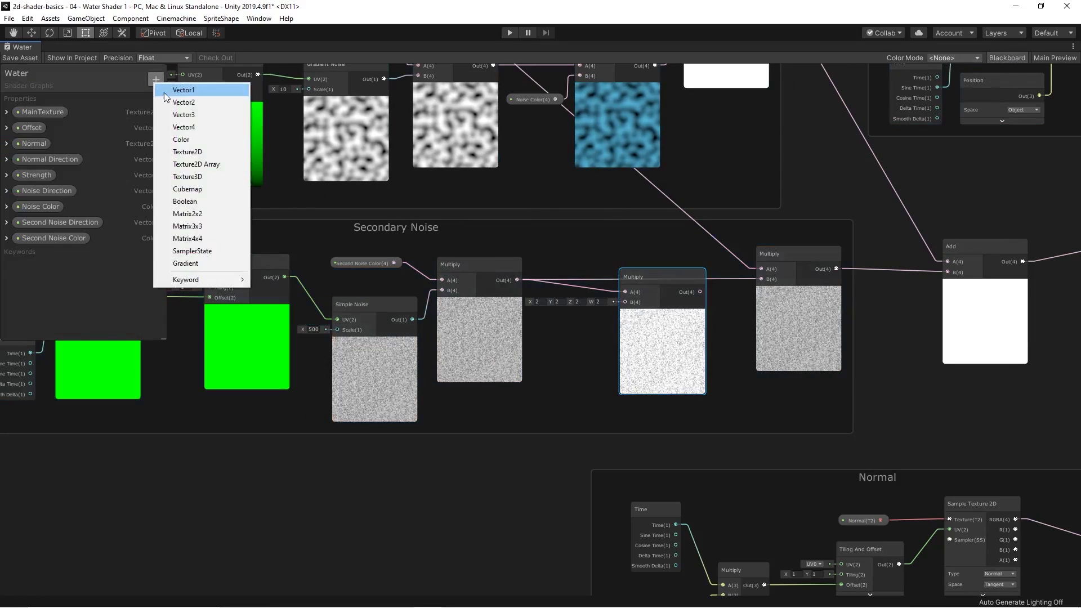
click(167, 93)
text(Second Noise Intensity)
click(72, 309)
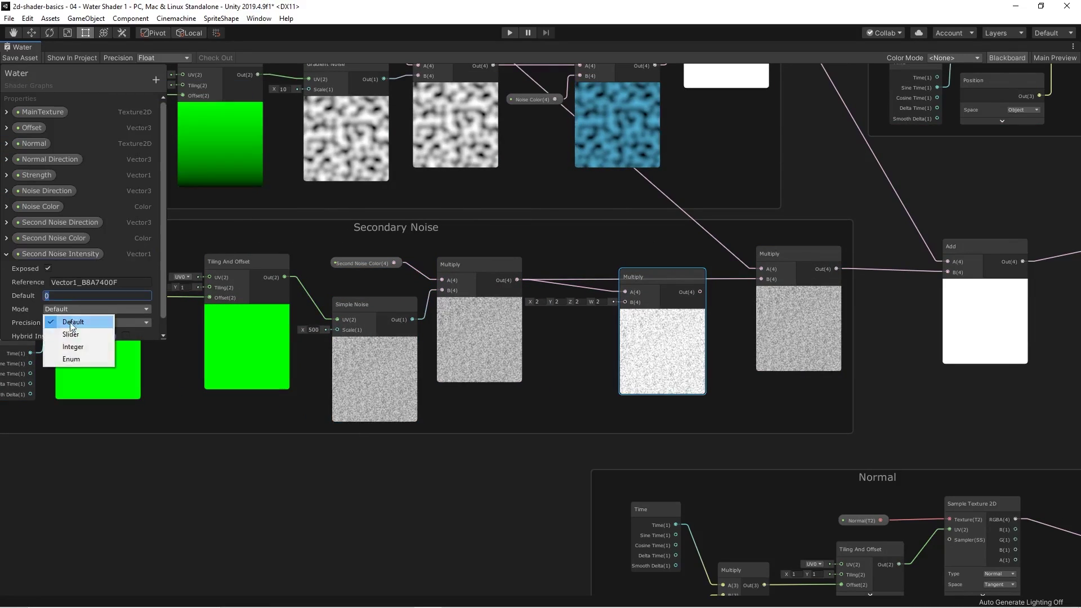
click(72, 333)
click(72, 323)
text(2)
click(65, 295)
text(1)
- Connect Second Noise Intensity to the inserted Multiply's B input and route its output to input B of the group's final Multiply node
drag(64, 257, 557, 341)
drag(632, 346, 625, 301)
drag(613, 345, 584, 328)
drag(700, 291, 760, 280)
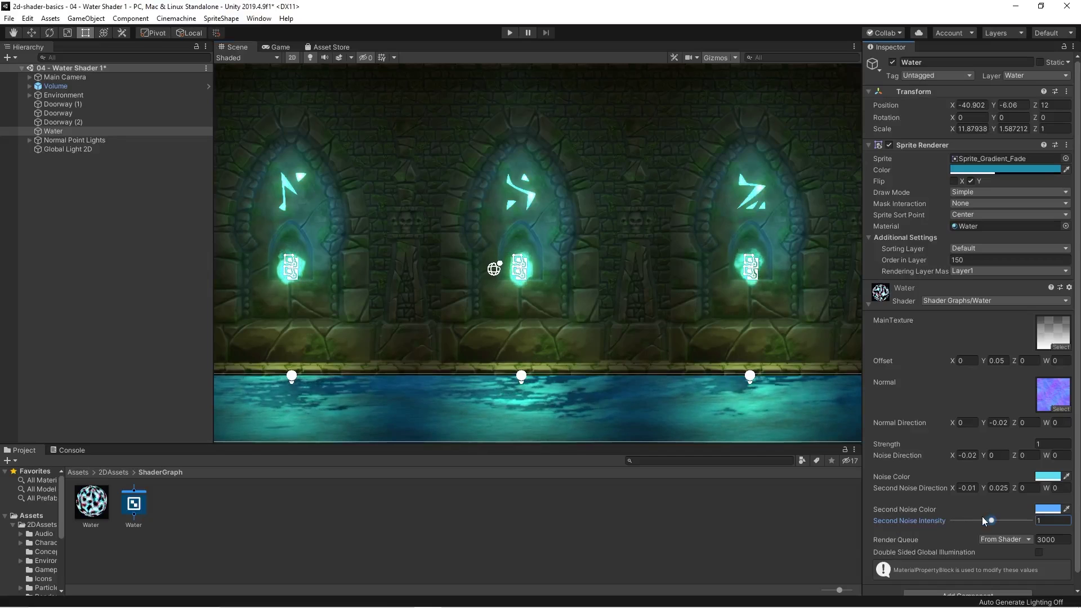
- Lower the Water sprite's color alpha to about 42 and set the material's Second Noise Intensity to 1.35
drag(984, 520, 1007, 509)
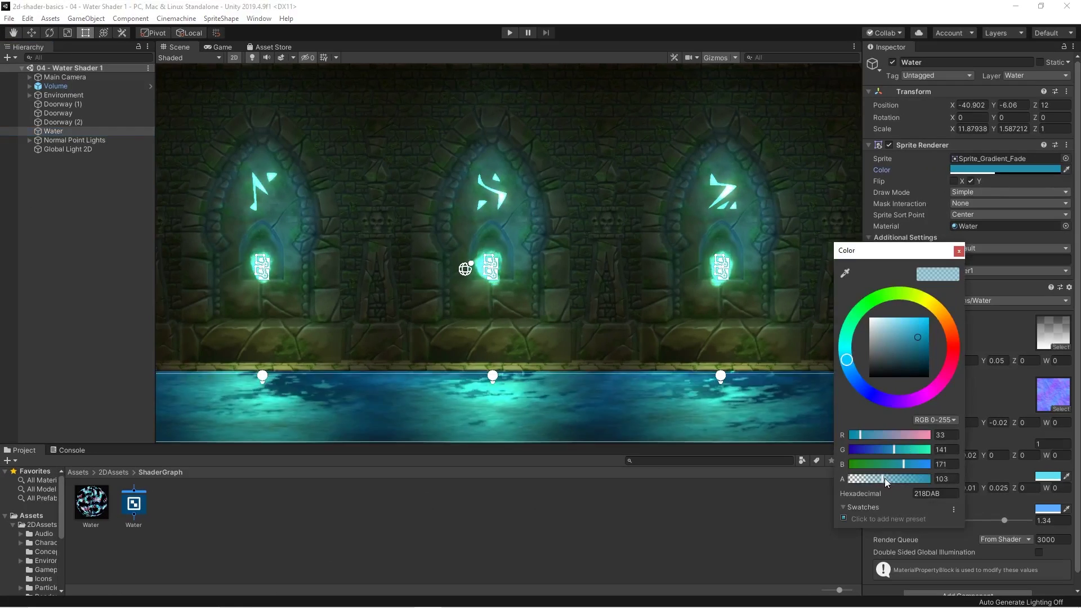
mouse_move(884, 477)
mouse_down()
mouse_move(848, 481)
mouse_move(866, 484)
mouse_up()
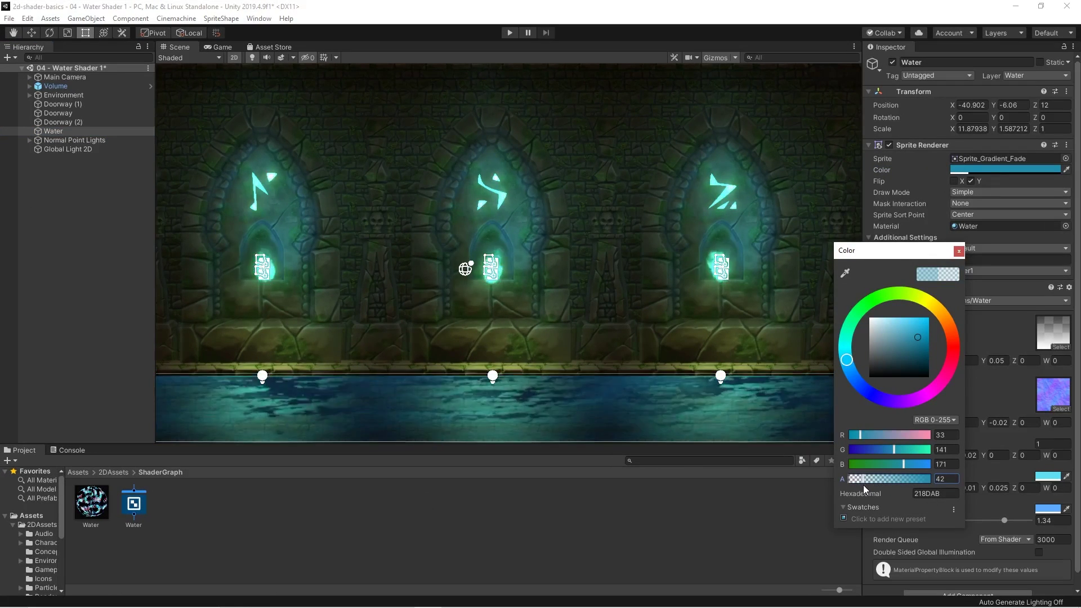
click(957, 251)
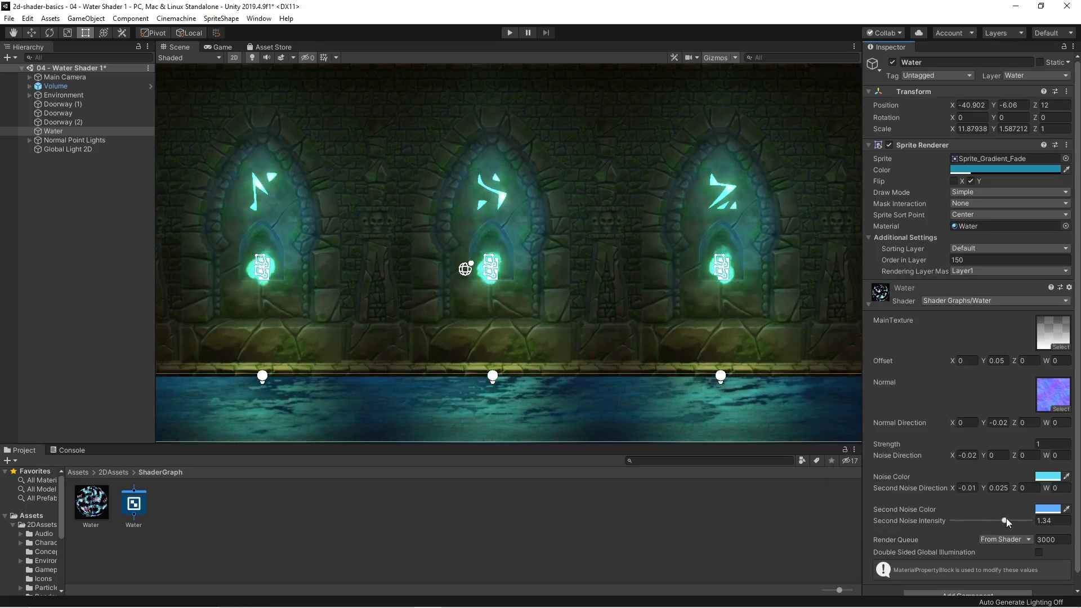
mouse_move(1005, 517)
mouse_down()
mouse_move(1024, 517)
mouse_move(956, 512)
mouse_move(1005, 514)
mouse_up()
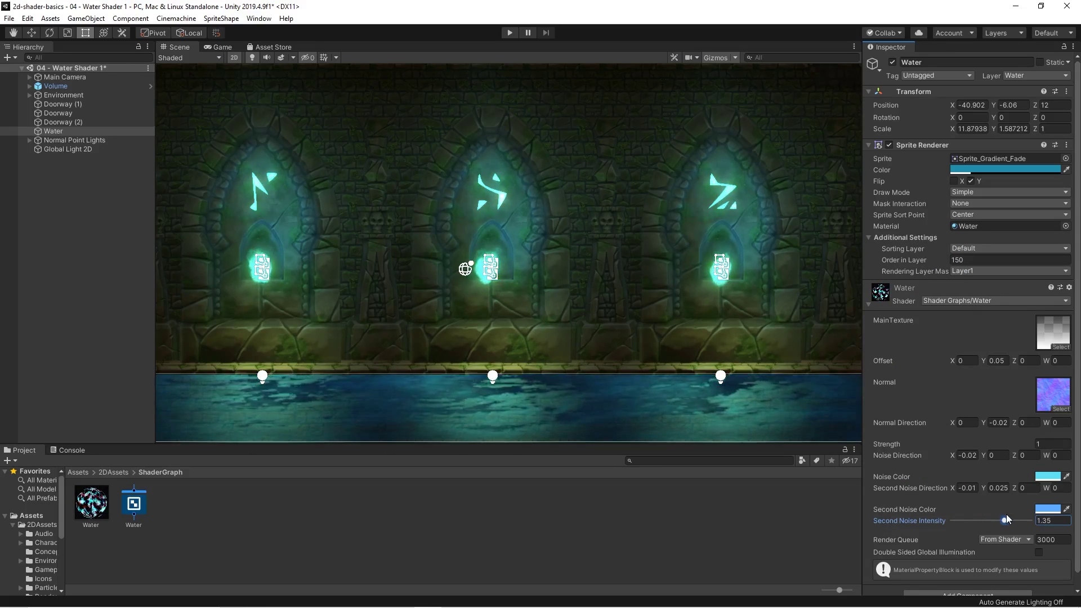
- Adjust the Water material's Second Noise Color to a slightly deeper blue
click(1047, 509)
mouse_move(923, 481)
mouse_down()
mouse_move(898, 480)
mouse_move(927, 480)
mouse_up()
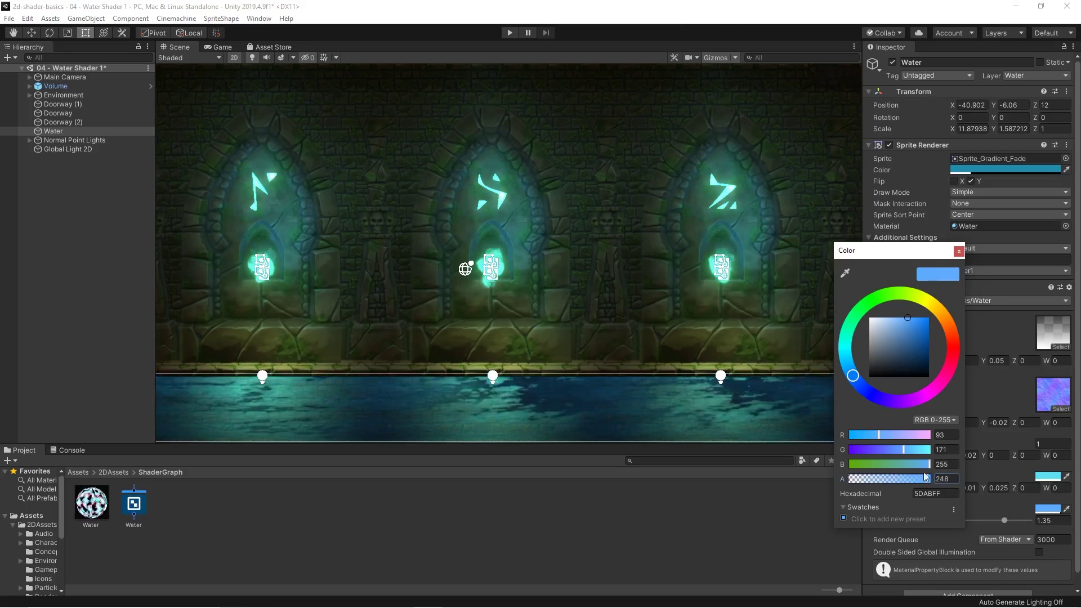
mouse_move(906, 320)
mouse_down()
mouse_move(928, 319)
mouse_move(873, 319)
mouse_move(912, 323)
mouse_up()
click(958, 251)
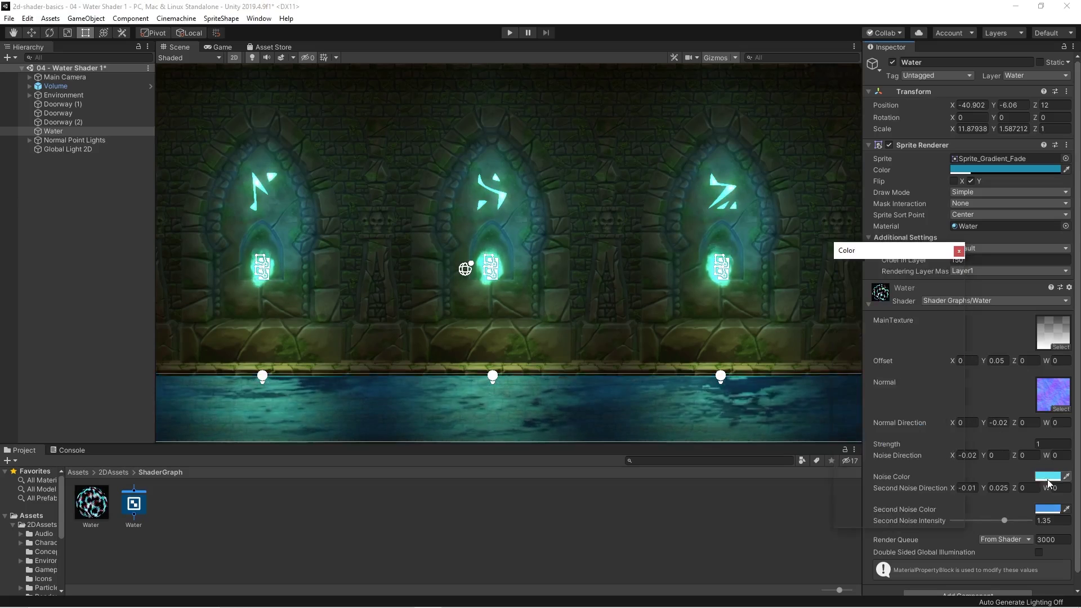
- Adjust the Water material's Noise Color to a deeper cyan and set its normal Strength to 1
mouse_move(907, 322)
mouse_down()
mouse_move(872, 327)
mouse_move(865, 318)
mouse_move(915, 315)
mouse_move(902, 321)
mouse_up()
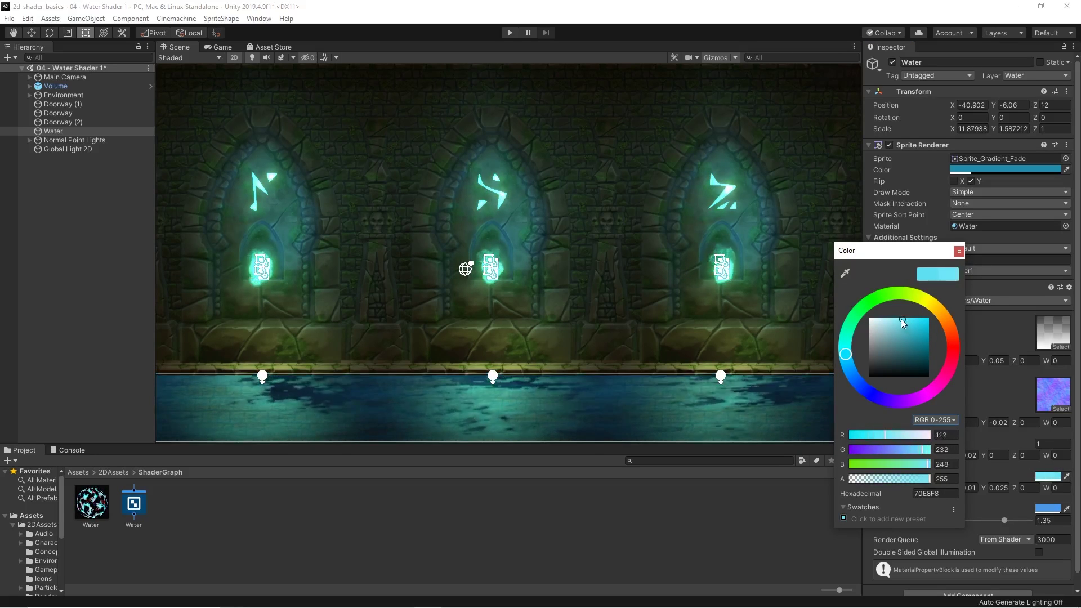
click(958, 251)
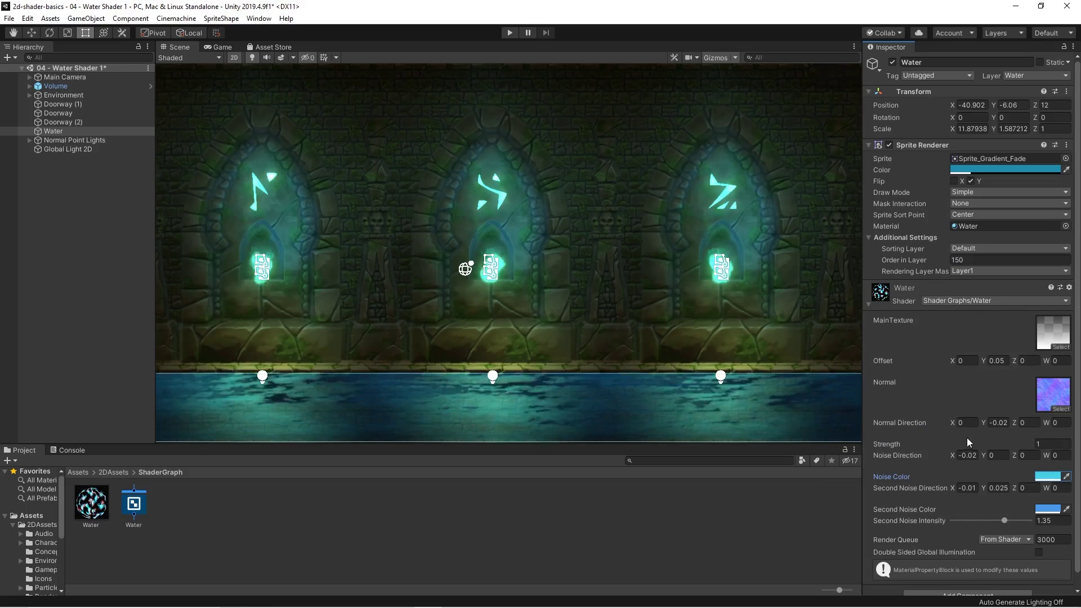
drag(988, 445, 991, 445)
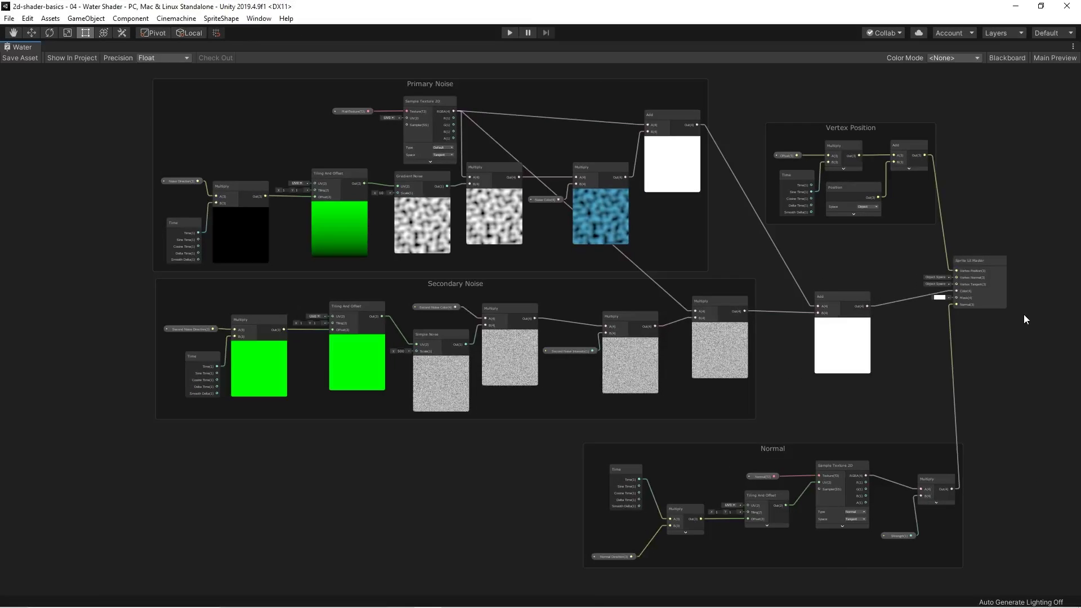
- Examine the graph's Vertex Position, Primary Noise, Secondary Noise and Normal groups and how they feed the Sprite Lit Master
scroll(1023, 314, up, 5)
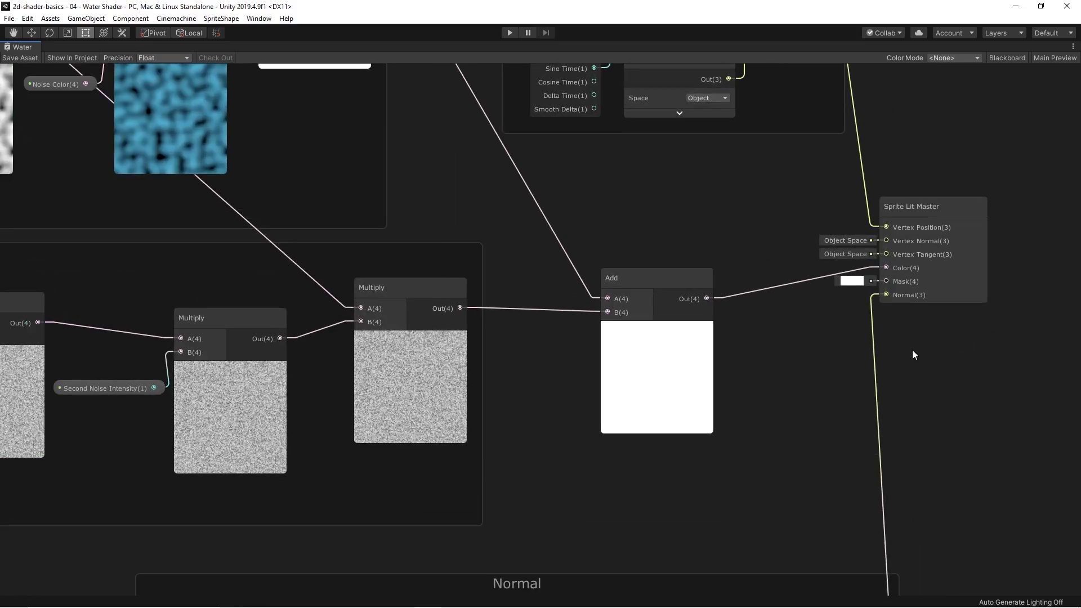
middle_drag(912, 349, 899, 524)
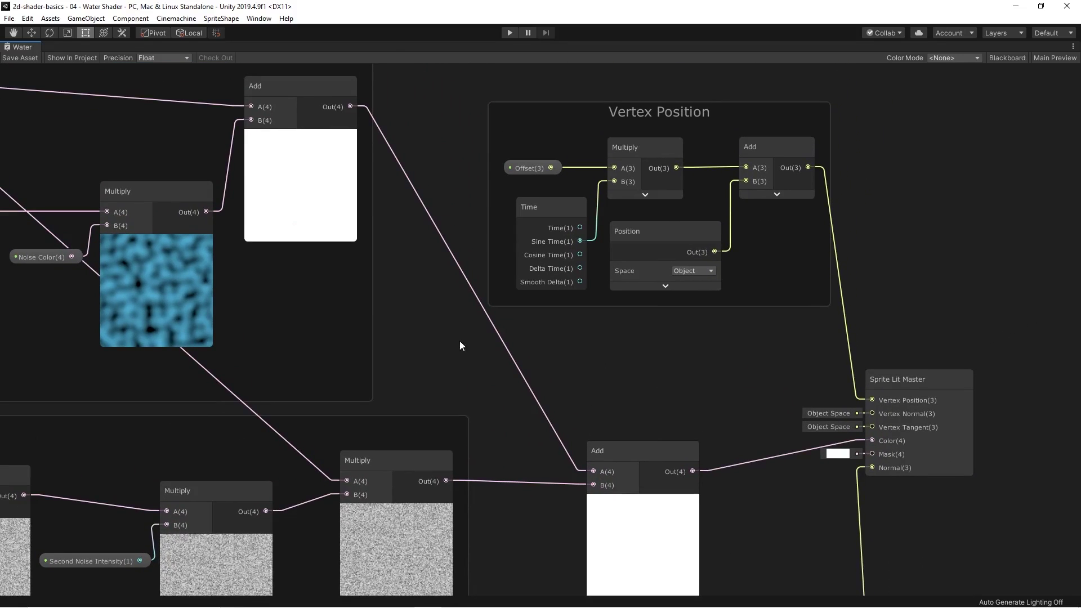
middle_drag(425, 336, 879, 393)
scroll(768, 410, down, 1)
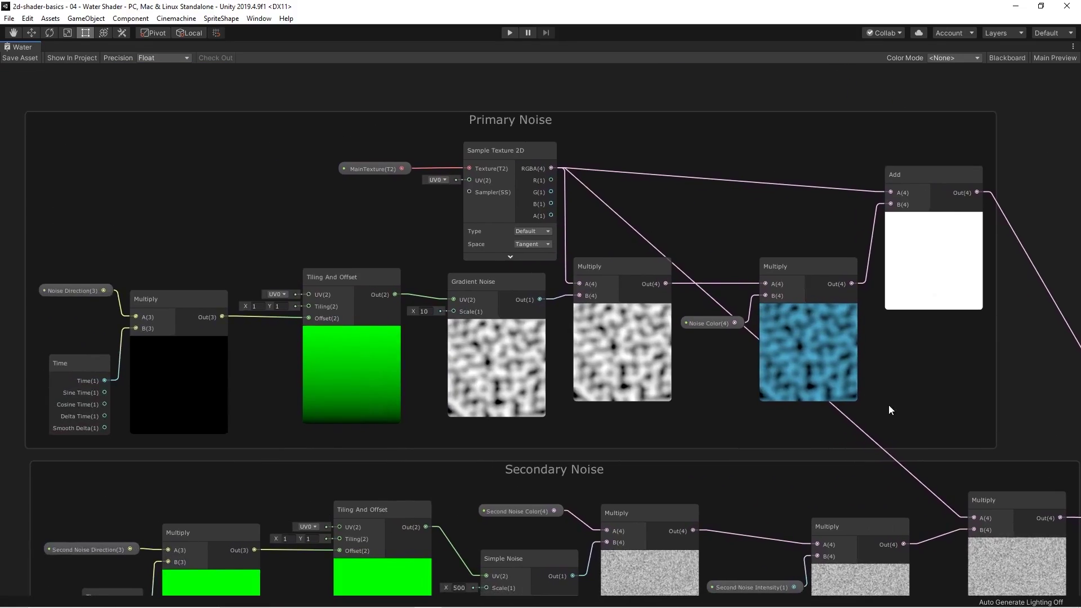
middle_drag(926, 429, 927, 295)
middle_drag(968, 251, 780, 179)
middle_drag(964, 385, 696, 274)
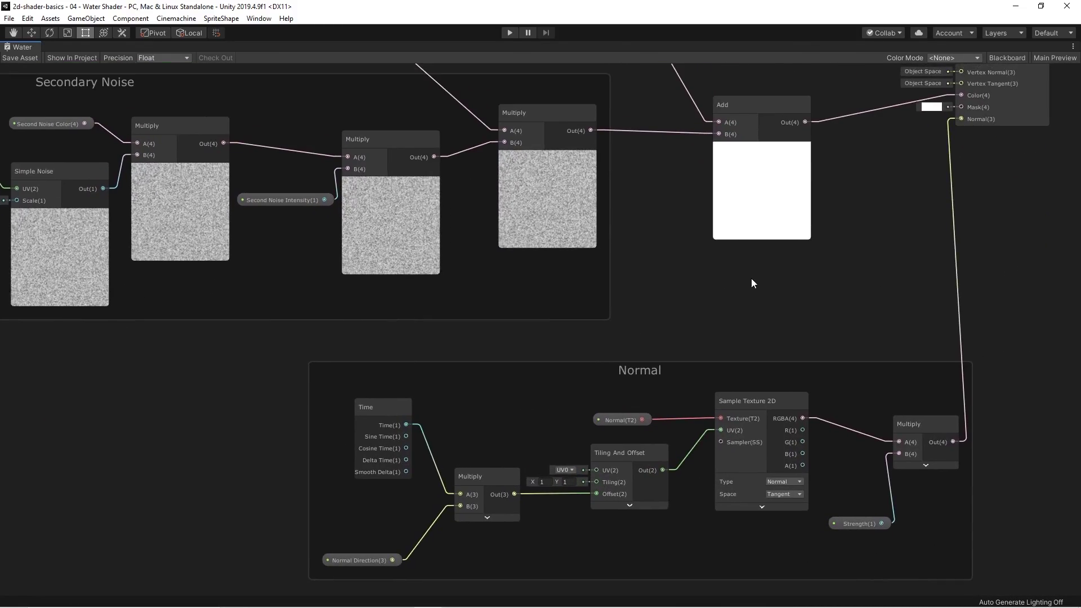
scroll(676, 293, down, 5)
middle_drag(675, 297, 809, 395)
scroll(836, 420, down, 1)
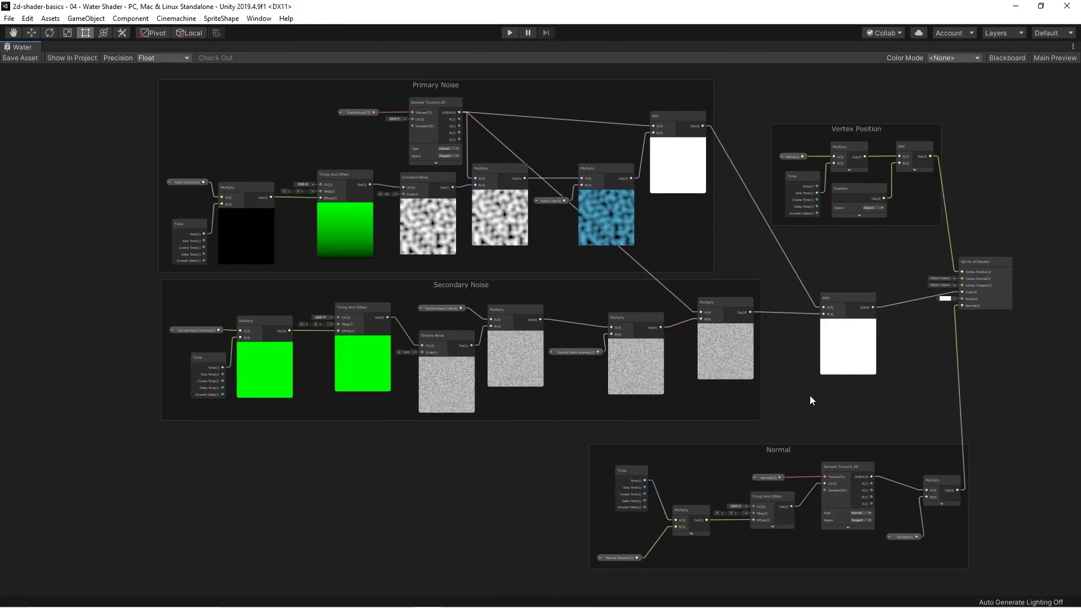